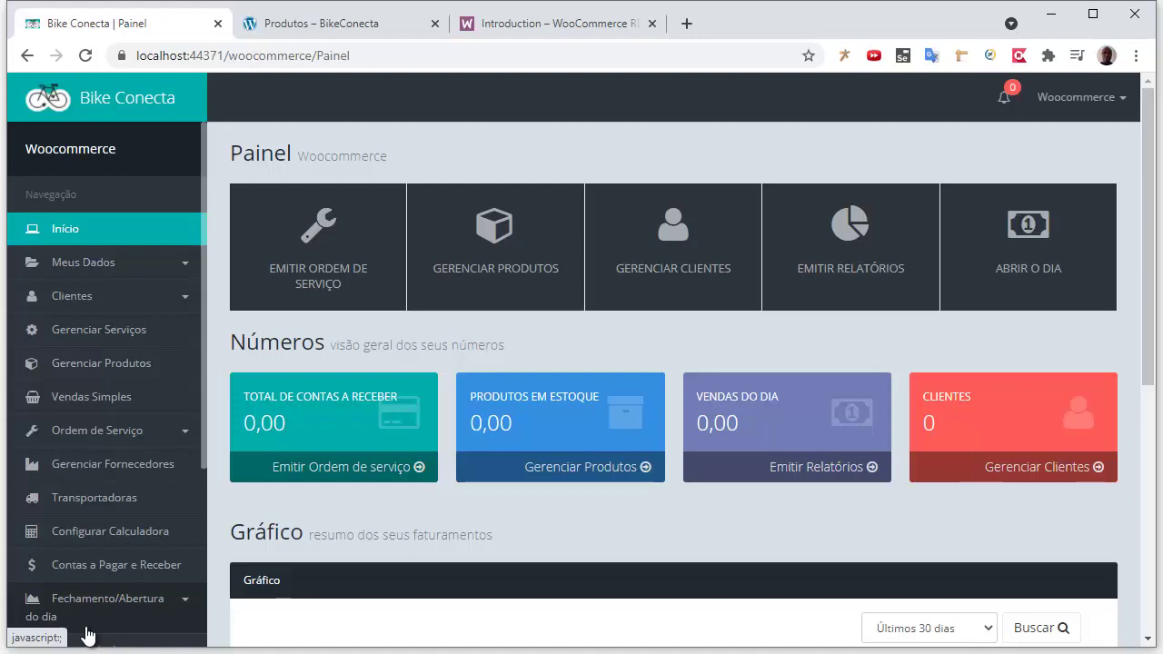
Switch from the Bike Conecta dashboard to the 'Produtos – BikeConecta' store tab
click(380, 23)
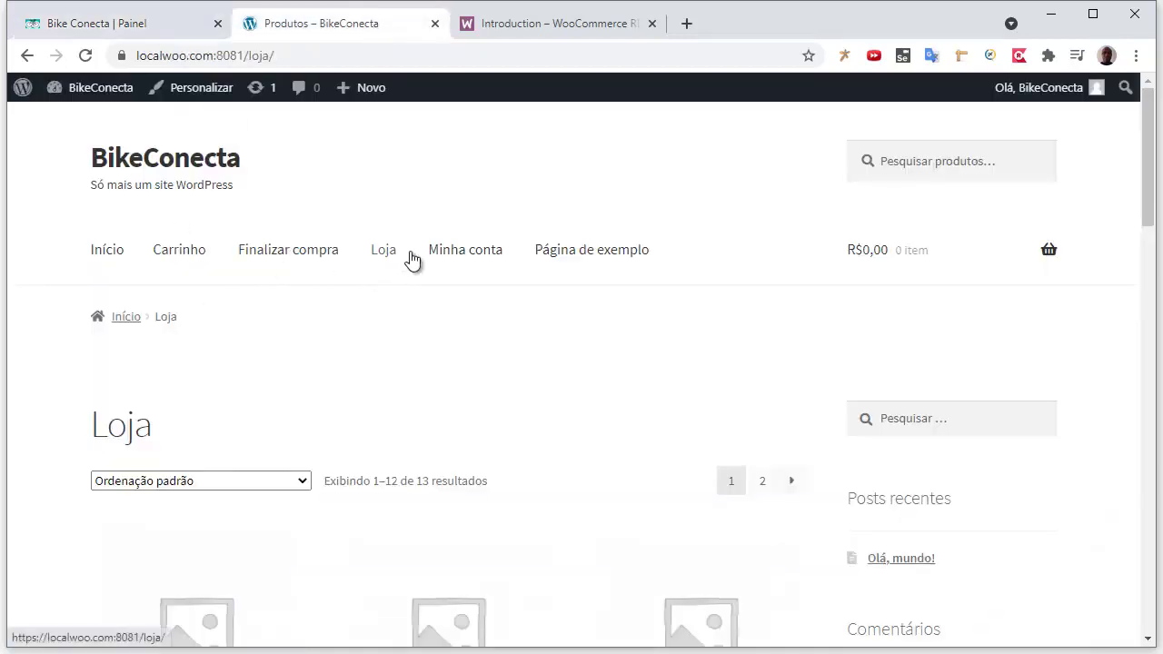
Scroll through the Loja shop page, then go back to the Bike Conecta Painel tab
scroll(415, 254, down, 12)
scroll(421, 250, down, 5)
scroll(428, 234, up, 18)
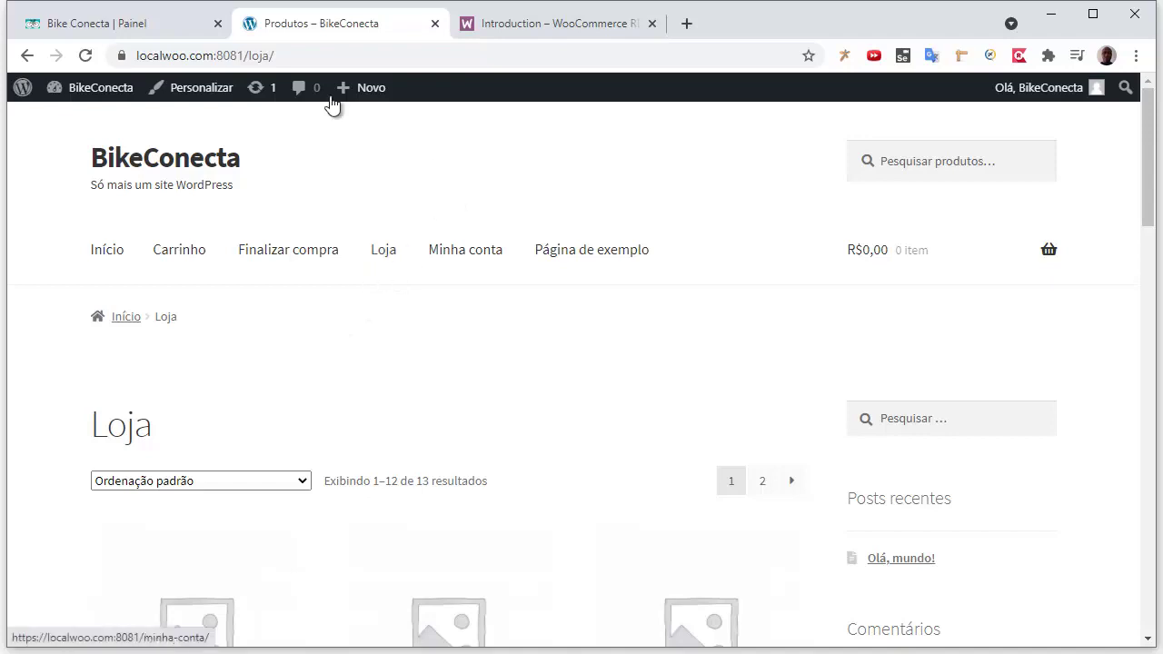
click(144, 33)
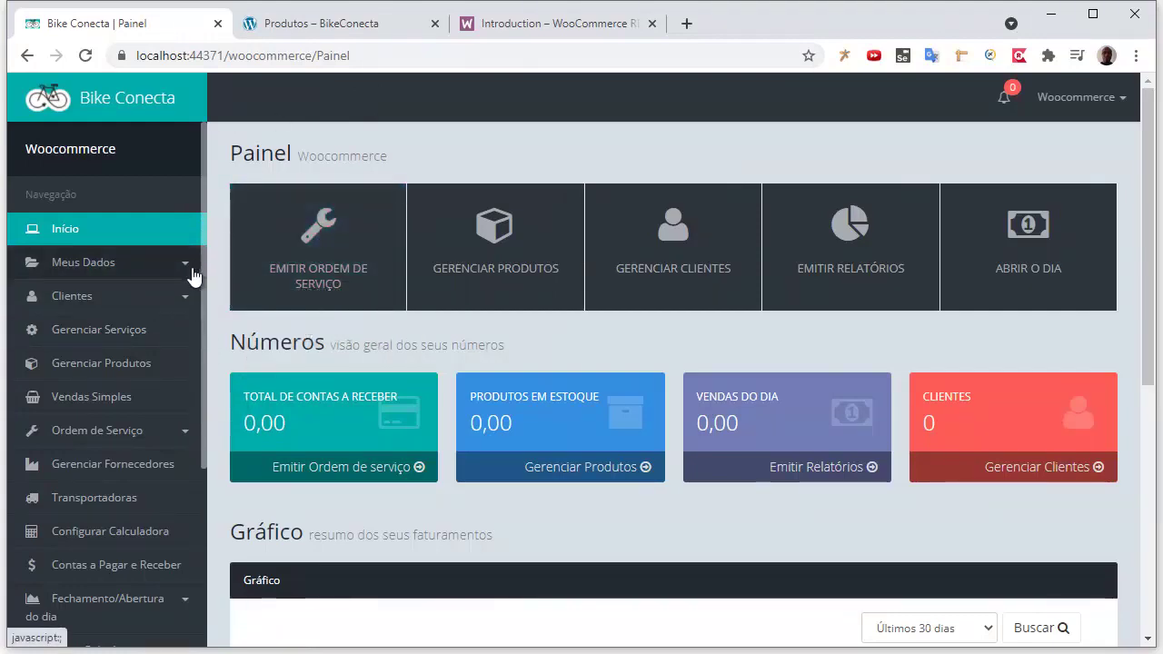
Open the WooCommerce integration settings under Integrações in the Bike Conecta sidebar
scroll(188, 291, down, 5)
scroll(164, 345, up, 3)
scroll(187, 291, down, 5)
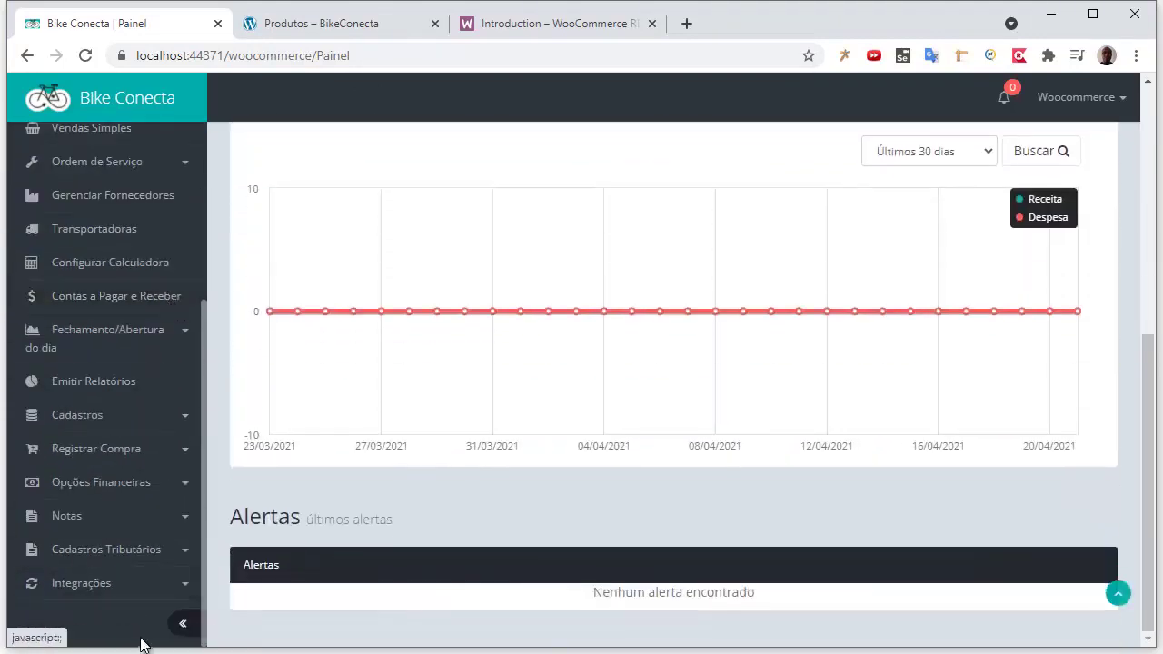
click(48, 589)
scroll(161, 462, down, 1)
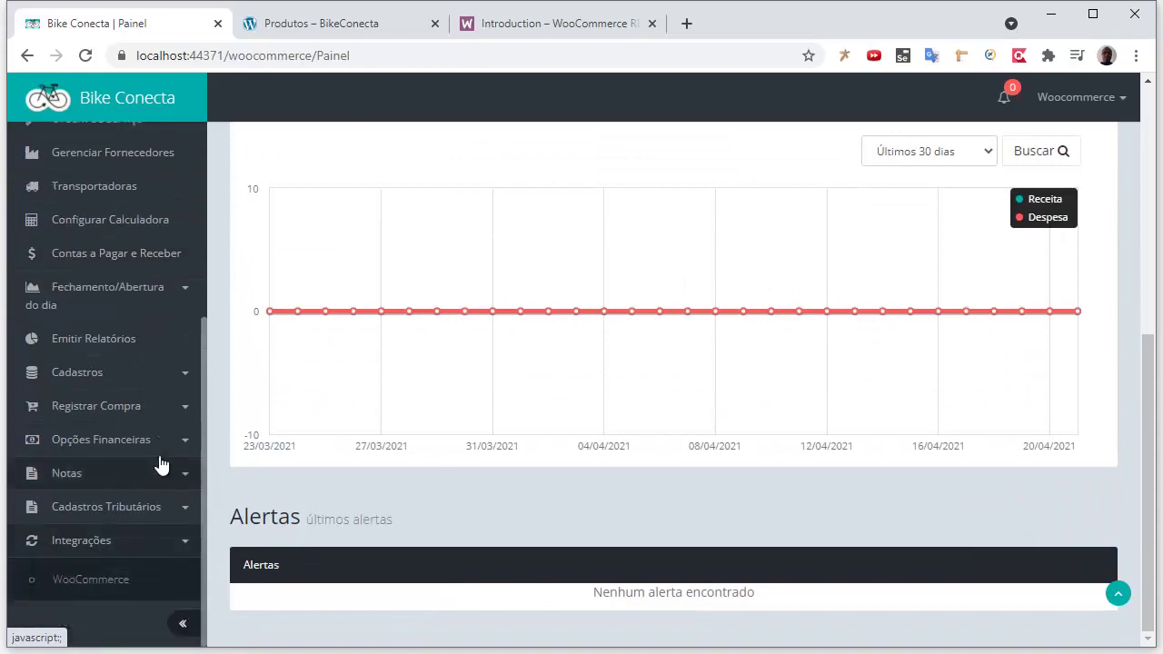
click(106, 593)
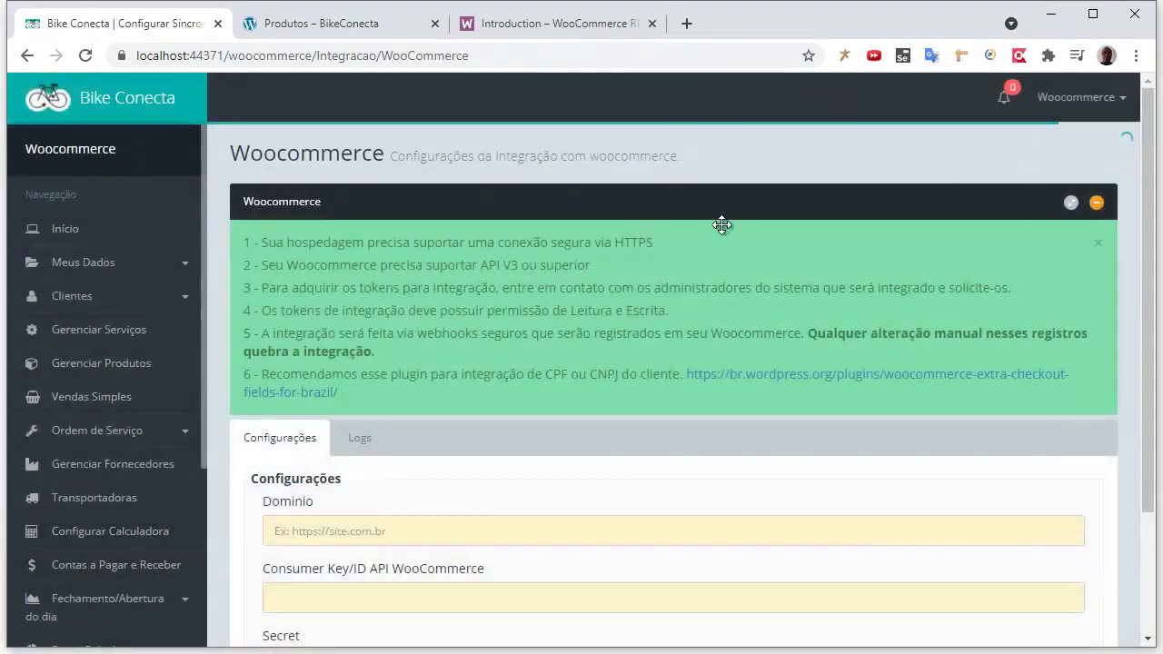
Look over the integration form's Dominio, Consumer Key and Secret fields
scroll(555, 330, down, 2)
click(329, 369)
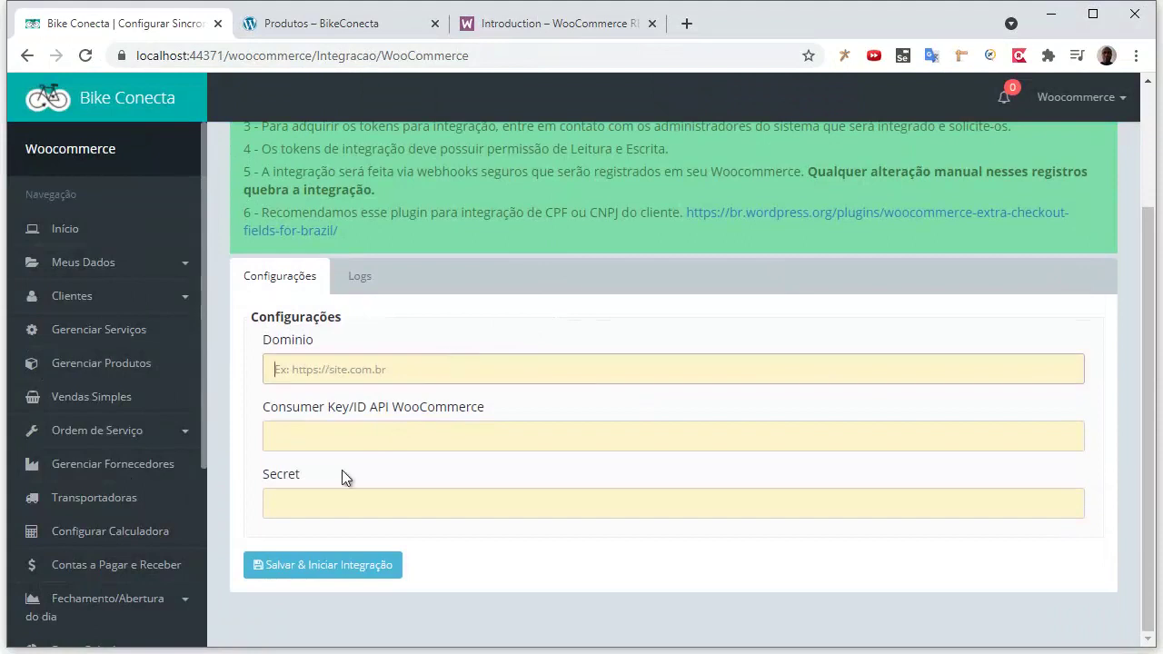
click(337, 501)
click(368, 368)
click(355, 442)
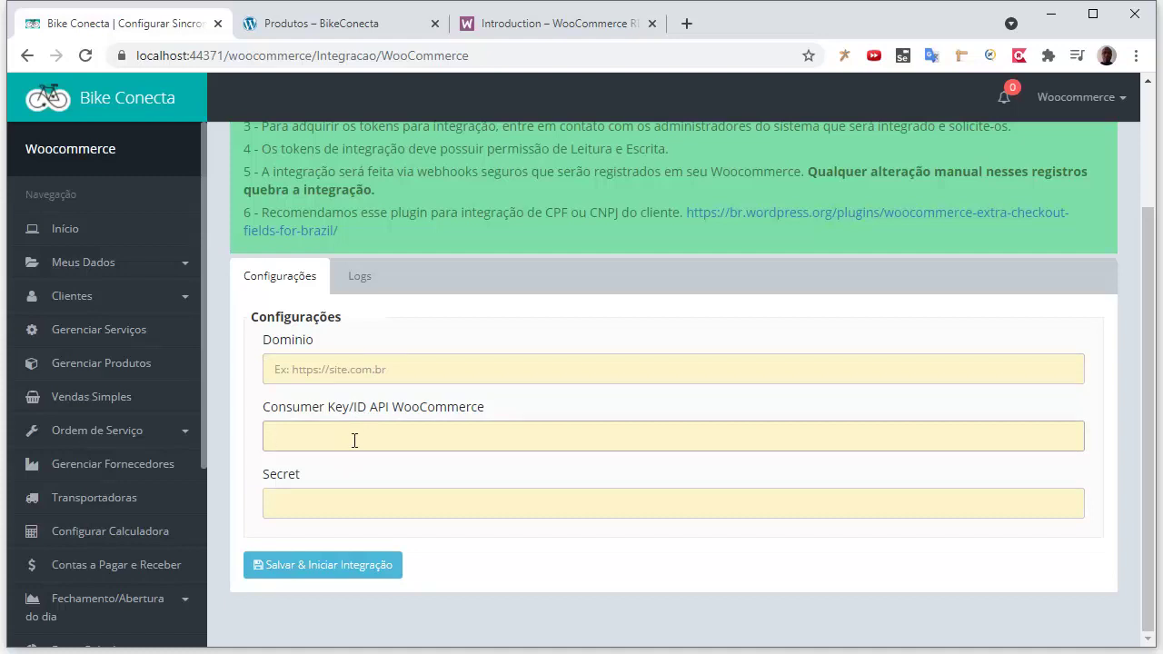
click(324, 514)
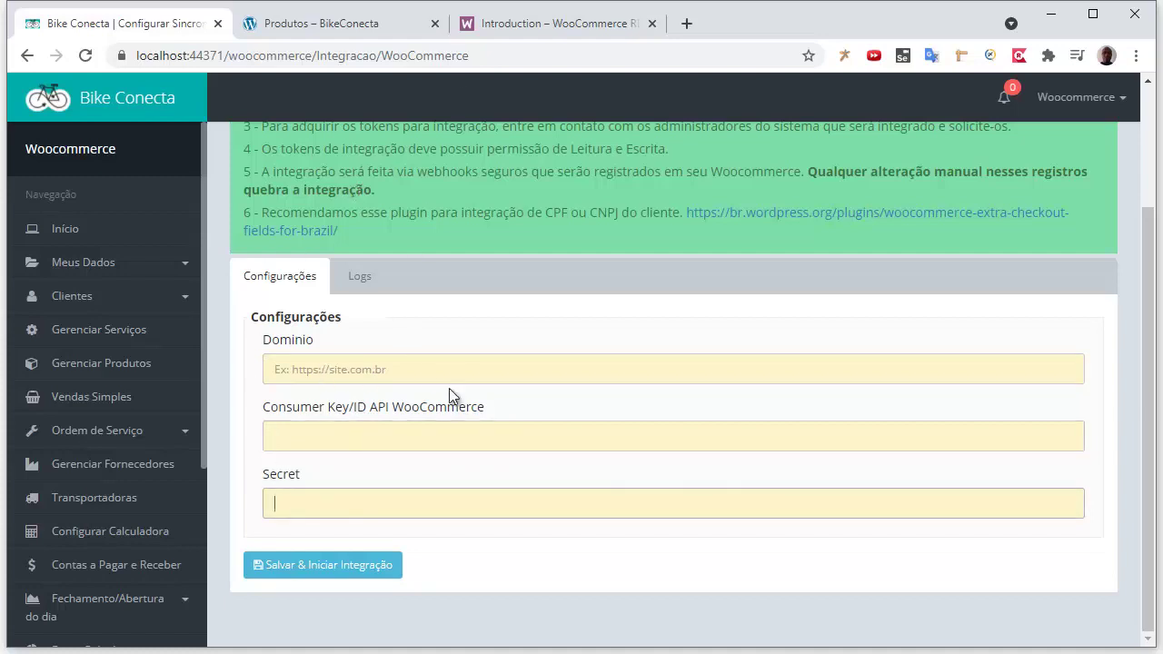
click(322, 25)
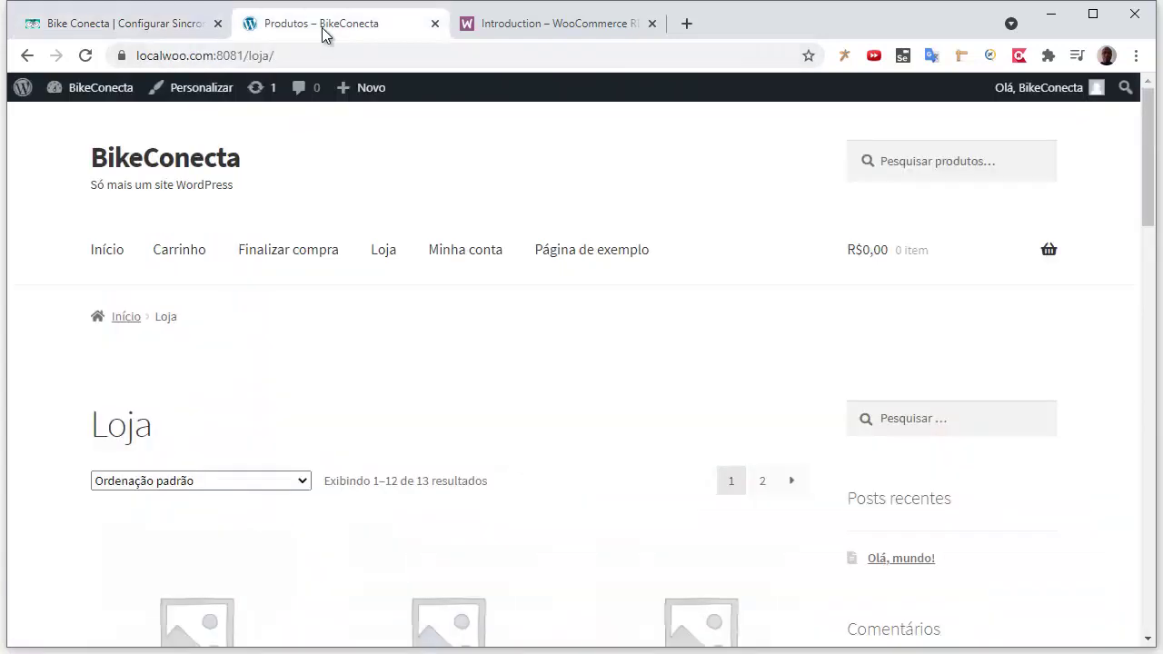
click(242, 55)
key(ctrl+c)
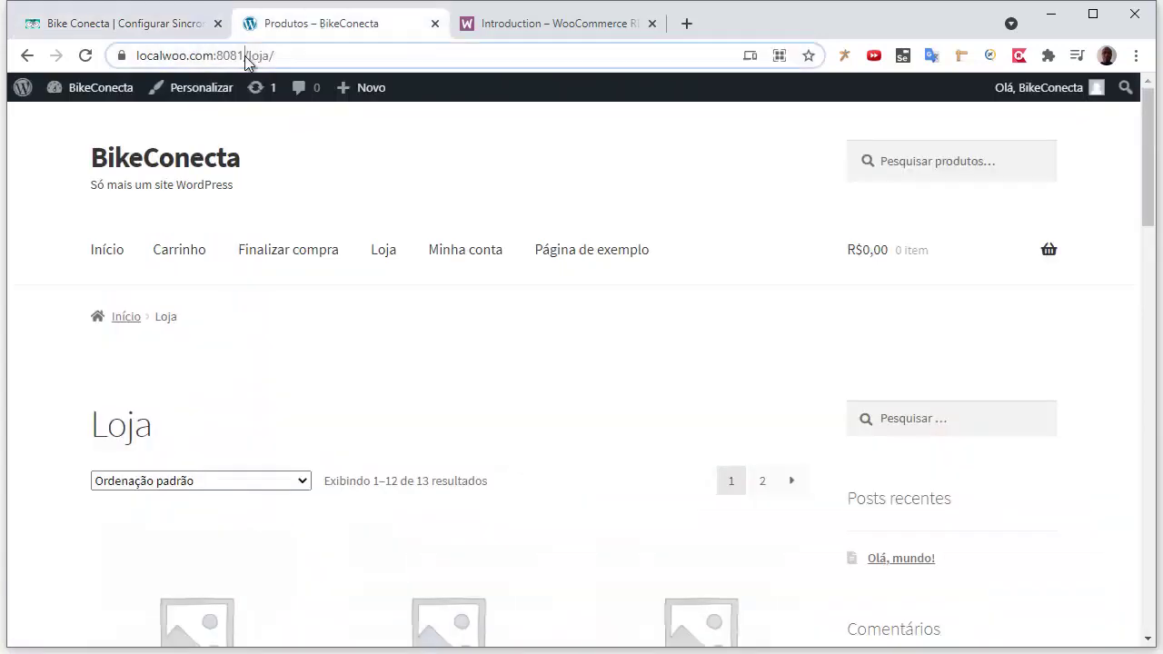
click(177, 25)
click(358, 369)
key(ctrl+v)
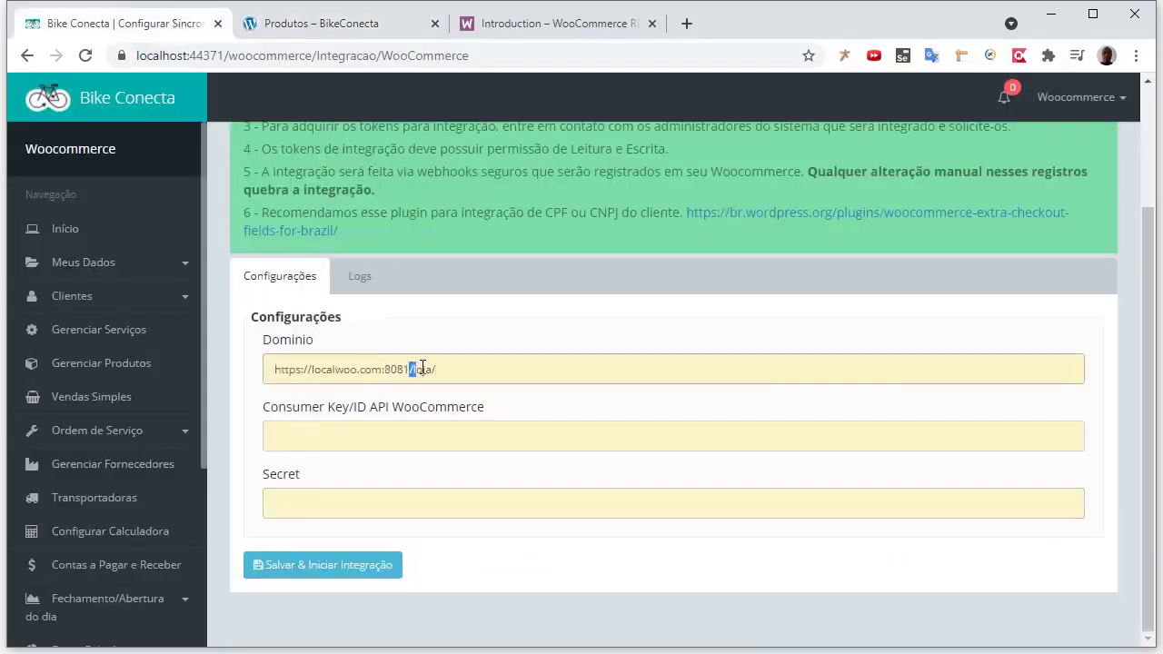
drag(409, 369, 511, 372)
key(BackSpace)
Try removing the 8081 port from the domain, then undo to keep it
drag(388, 369, 384, 369)
double_click(402, 376)
key(BackSpace)
key(BackSpace)
key(BackSpace)
key(BackSpace)
key(BackSpace)
text(com)
key(ctrl+z)
click(333, 26)
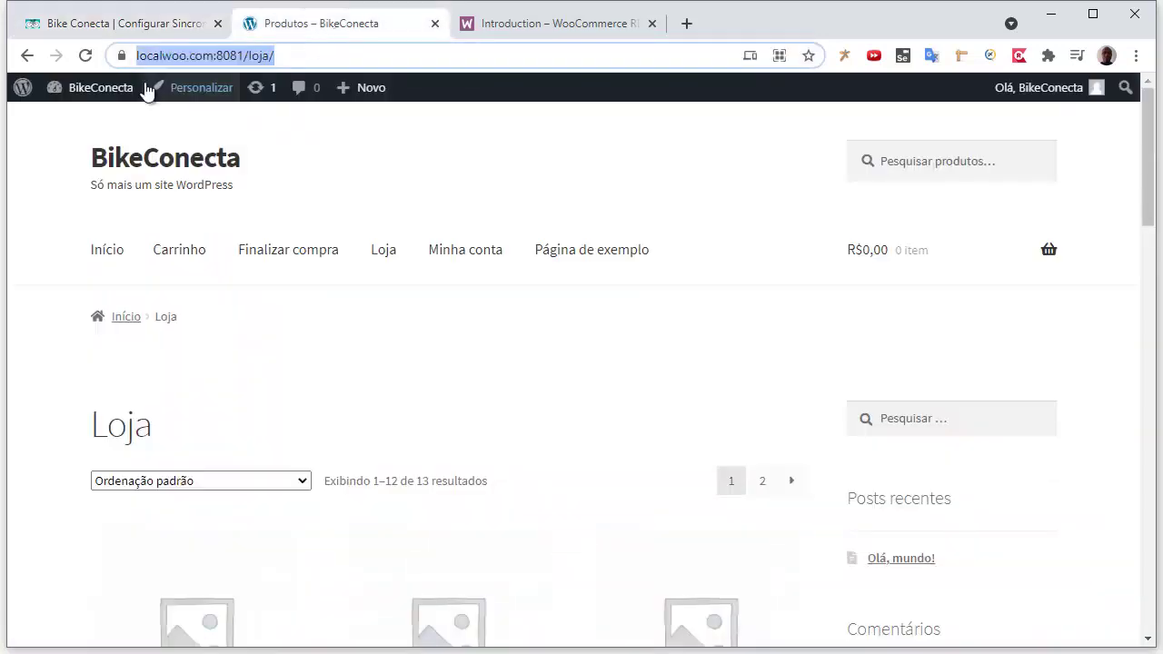
click(182, 25)
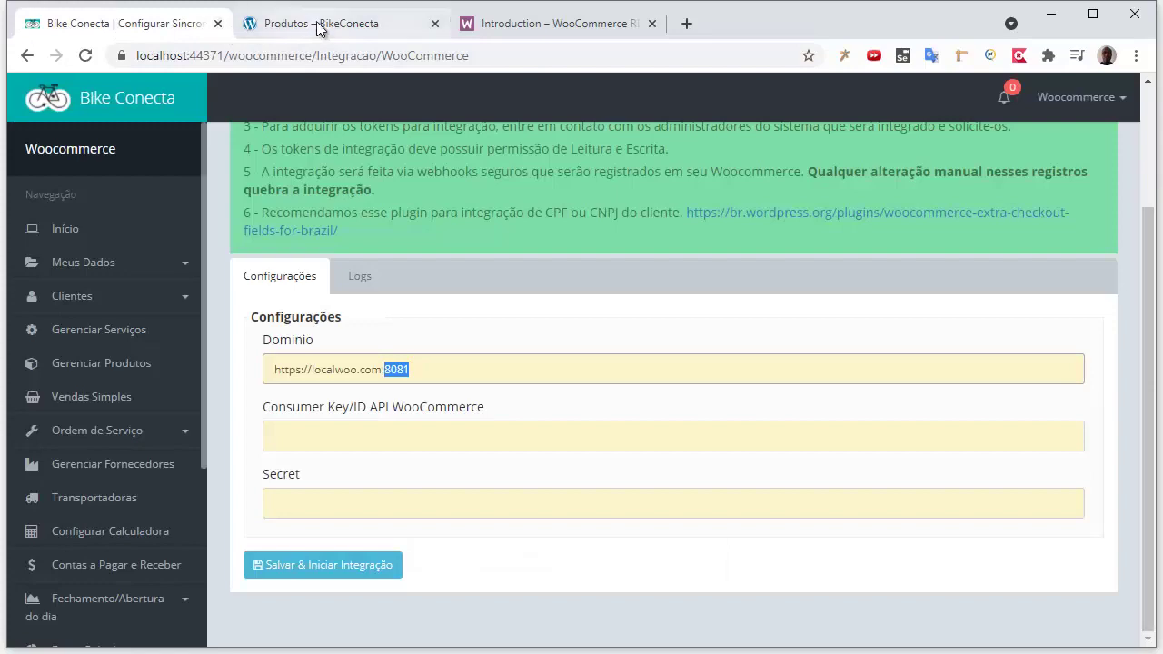
click(364, 23)
Go to WooCommerce > Configurações > Avançado > API REST from the WordPress dashboard
mouse_move(80, 107)
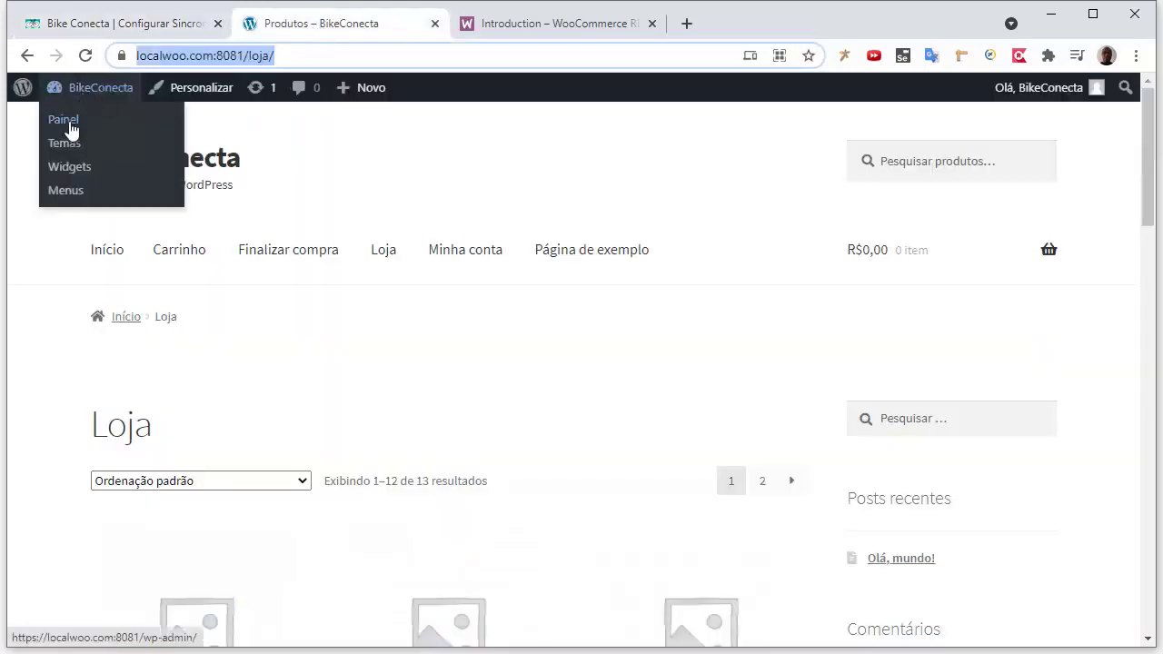
click(70, 125)
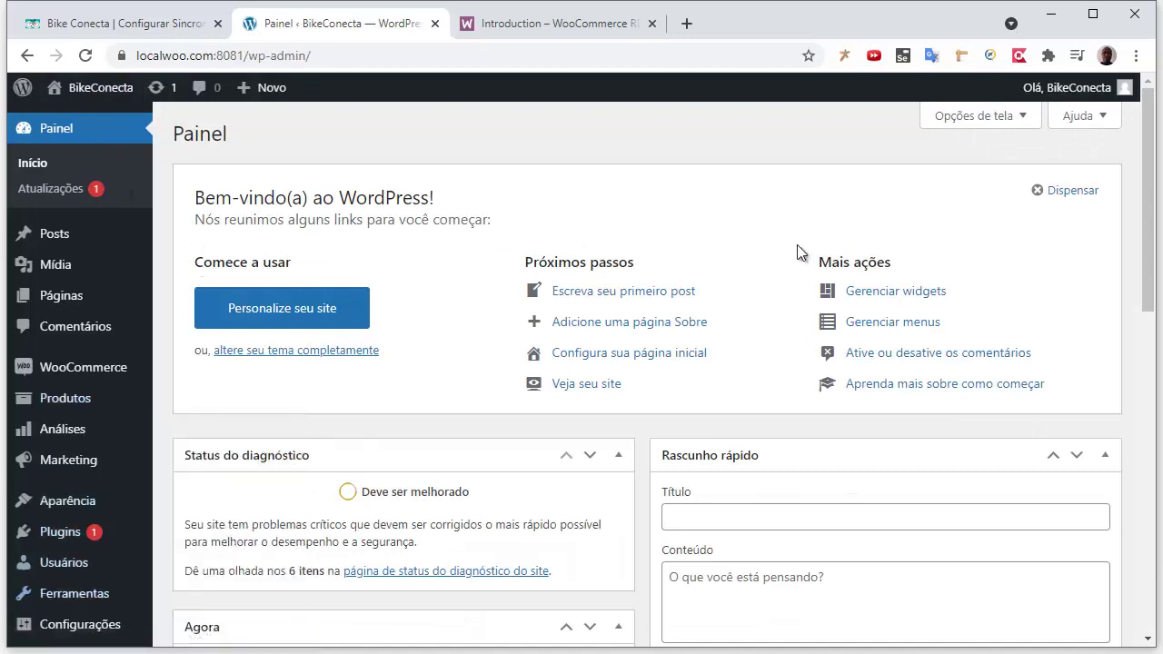
mouse_move(117, 378)
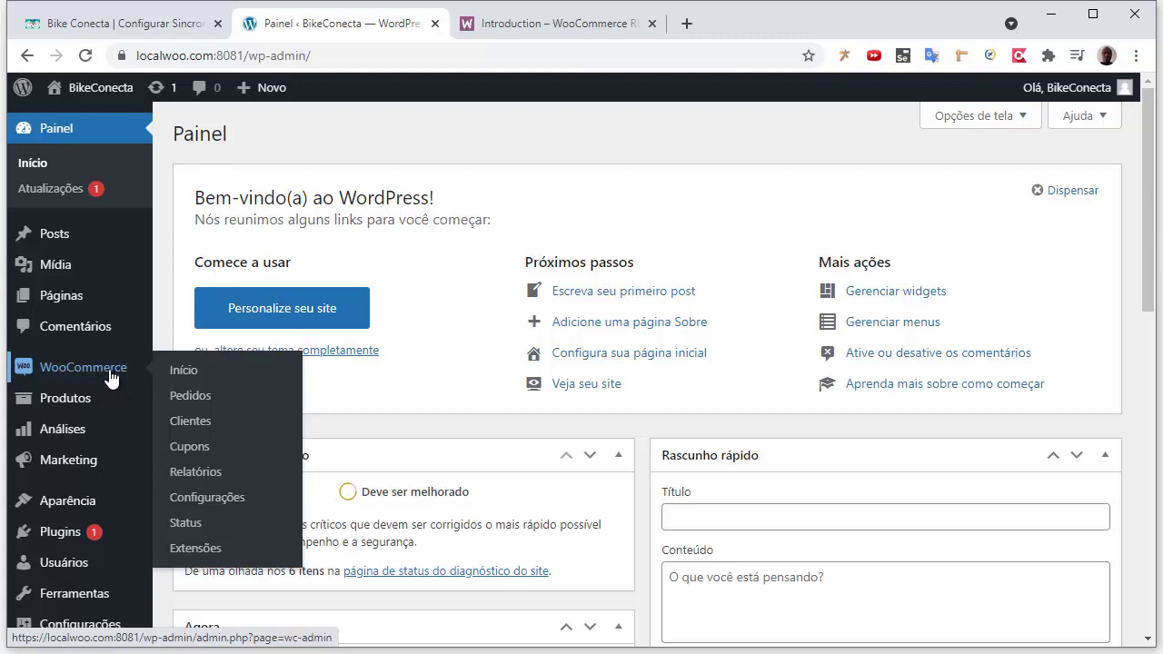
click(231, 509)
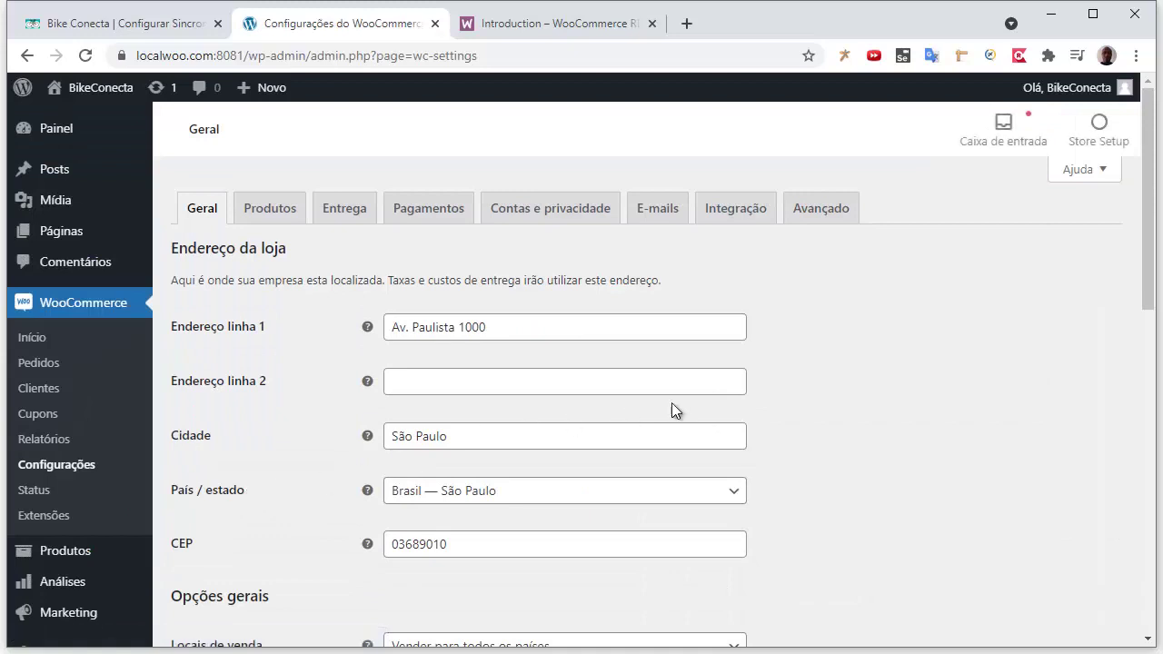
click(818, 218)
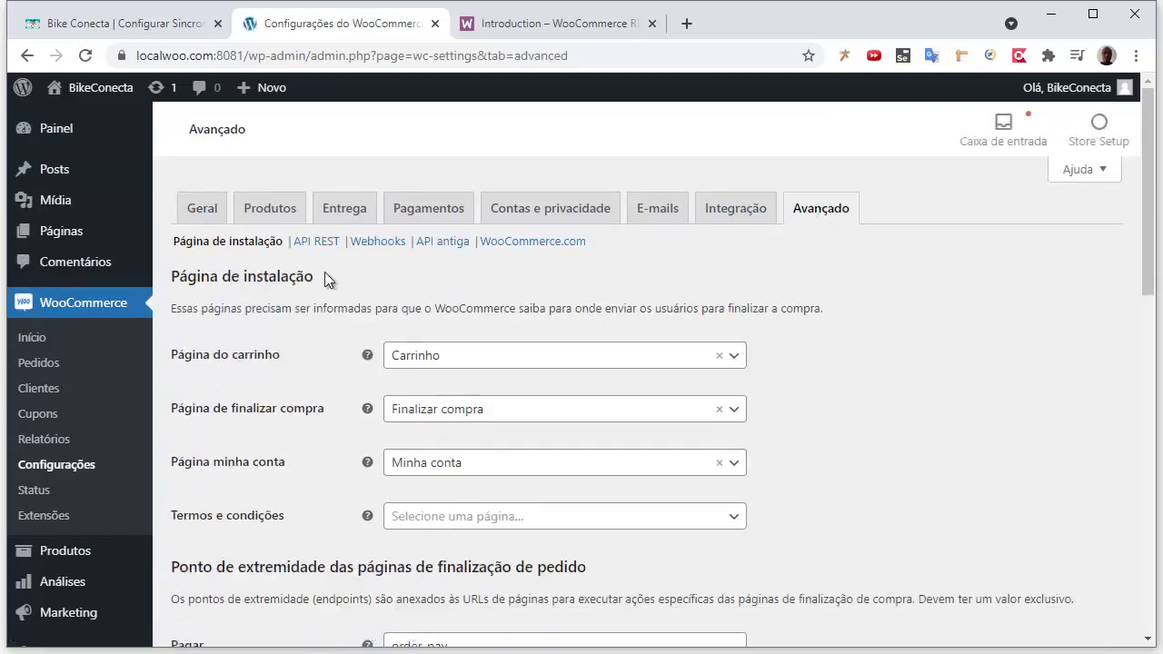
click(298, 247)
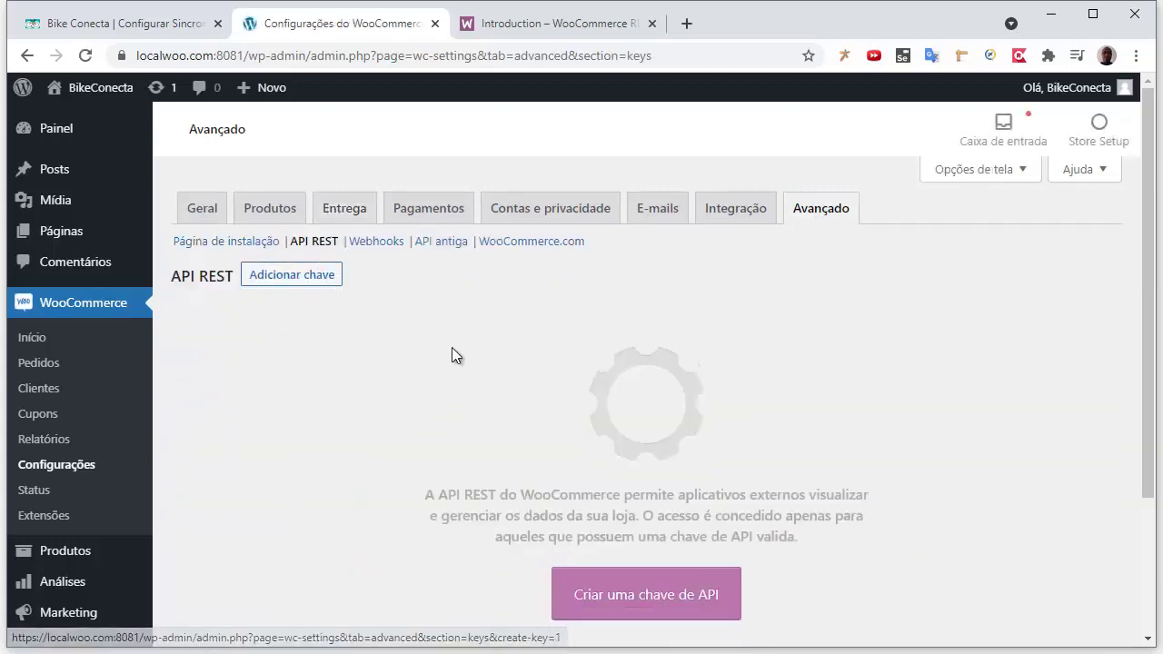
scroll(449, 332, down, 1)
scroll(424, 330, up, 1)
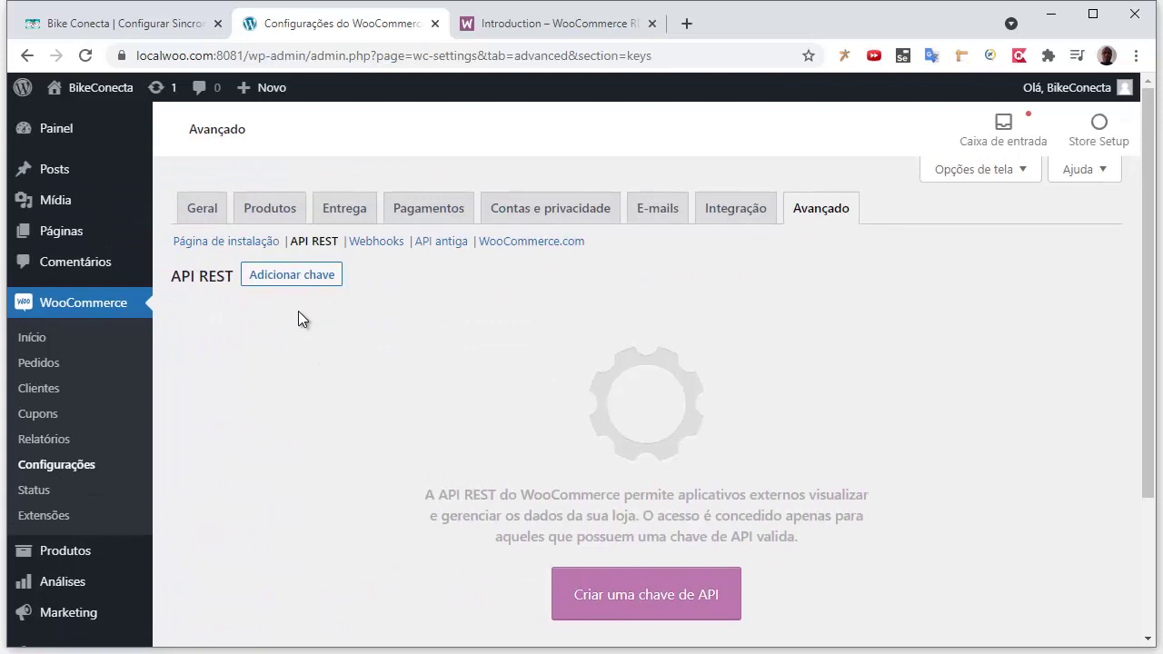
Add a REST API key described 'Bikeconecta' with Ler/Escrever permissions and generate it
click(305, 282)
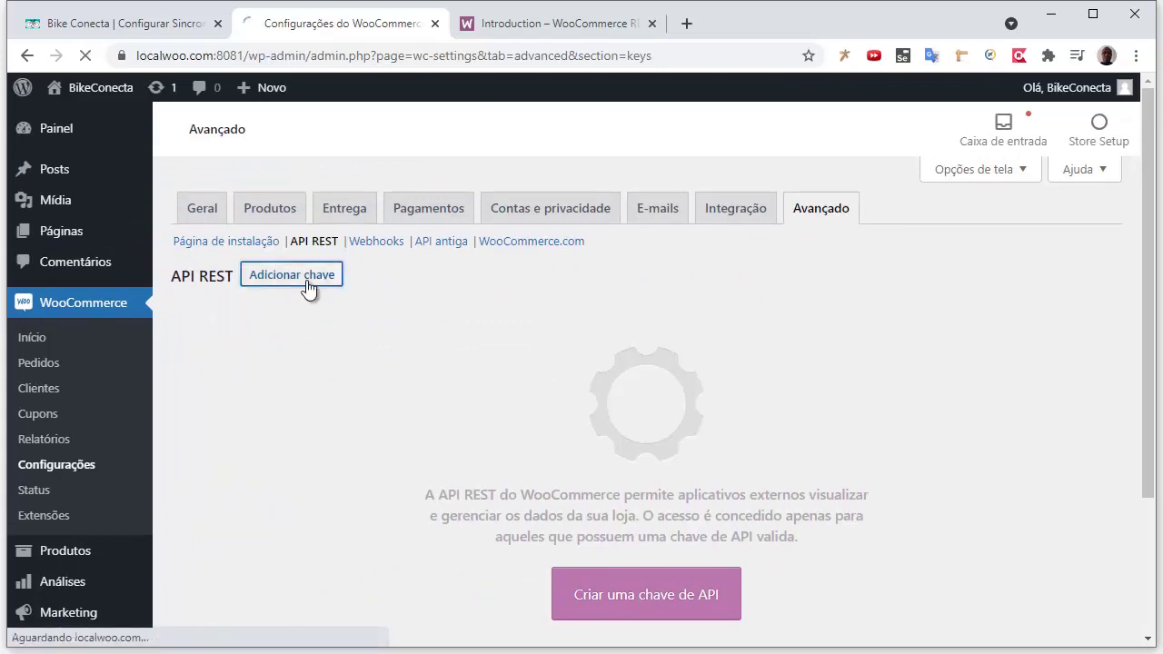
click(474, 337)
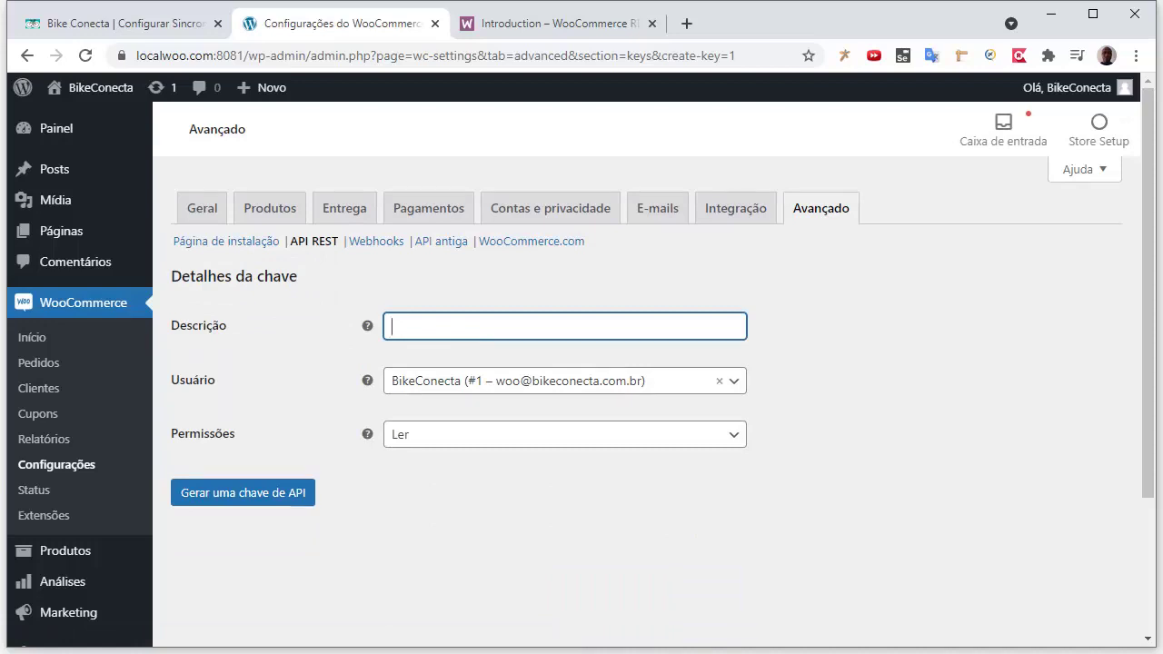
text(Bikk)
text(conec)
text(ta sdlkjflksdjfklsdjfskl)
key(ctrl+shift+Left)
key(BackSpace)
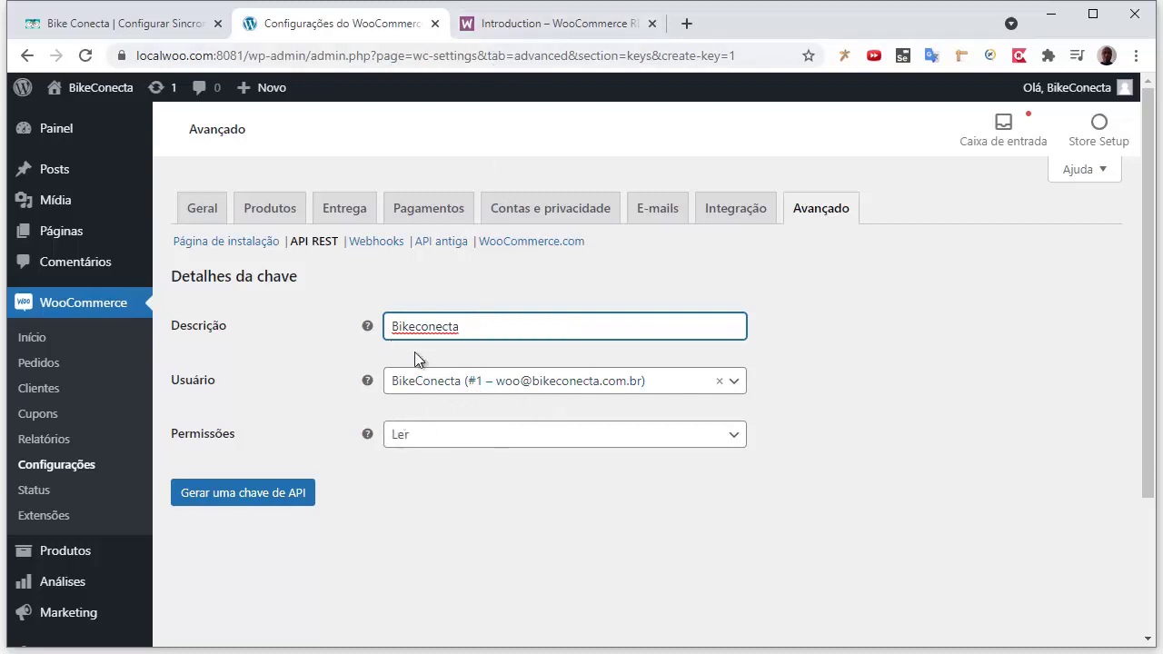
click(741, 392)
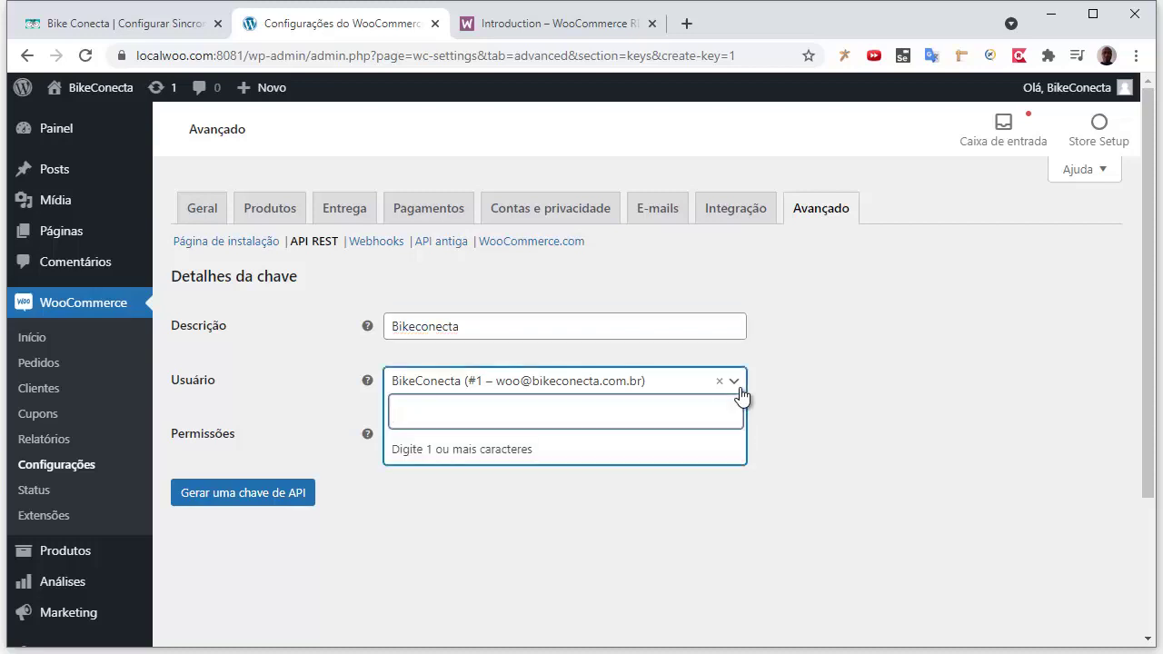
click(734, 382)
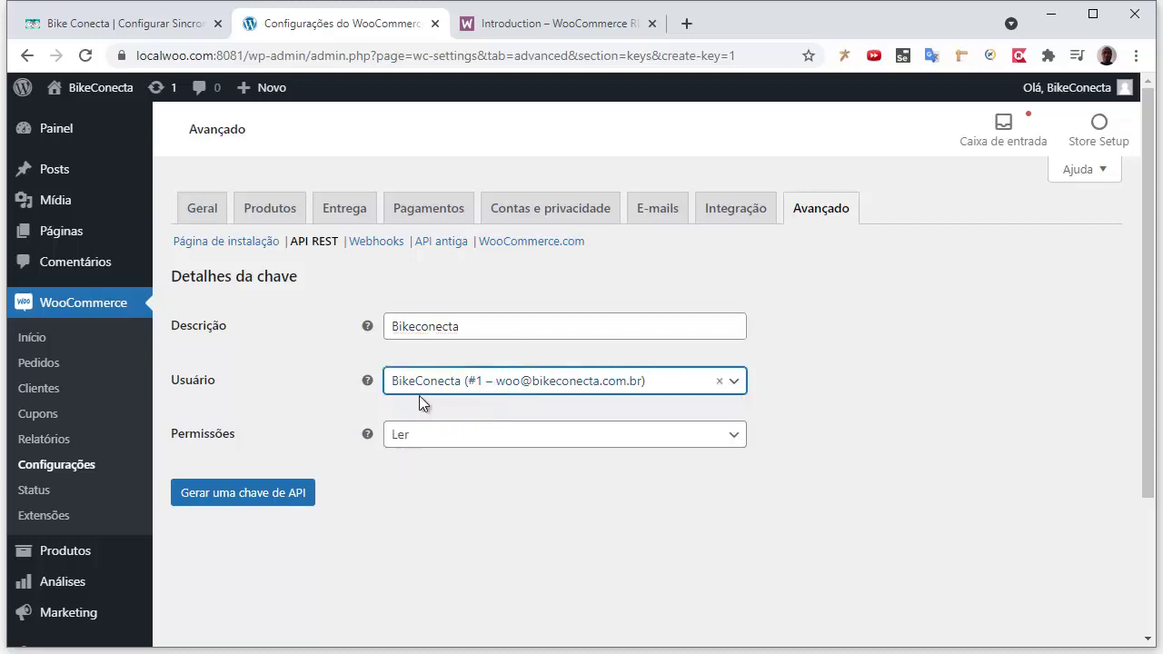
click(425, 444)
click(445, 521)
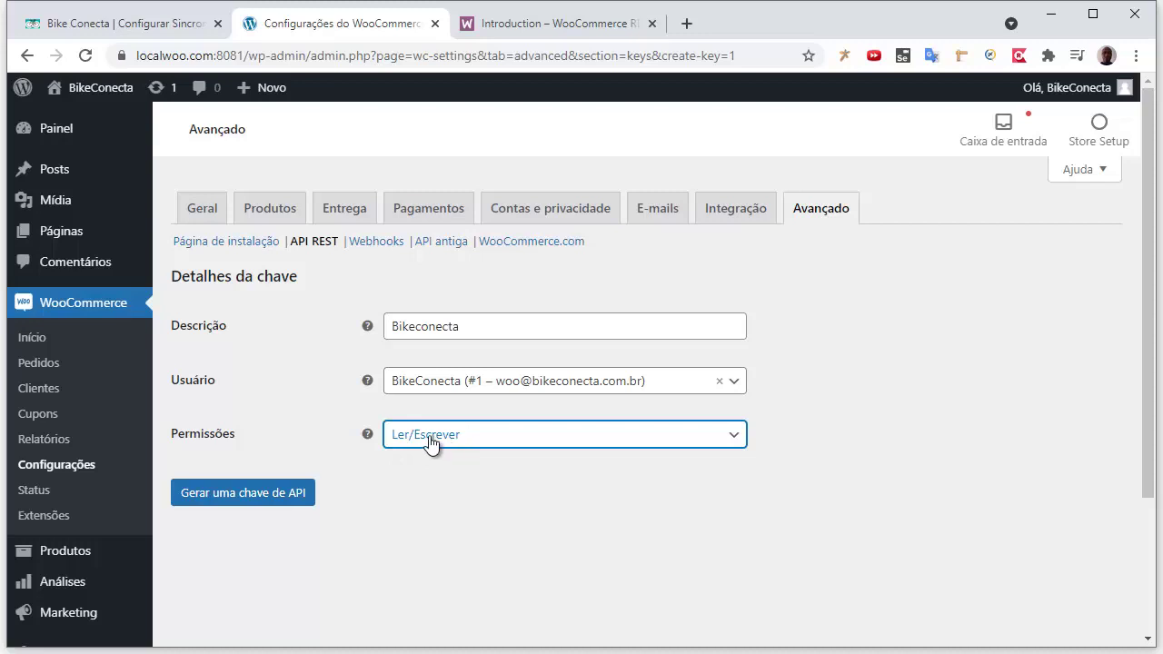
click(228, 507)
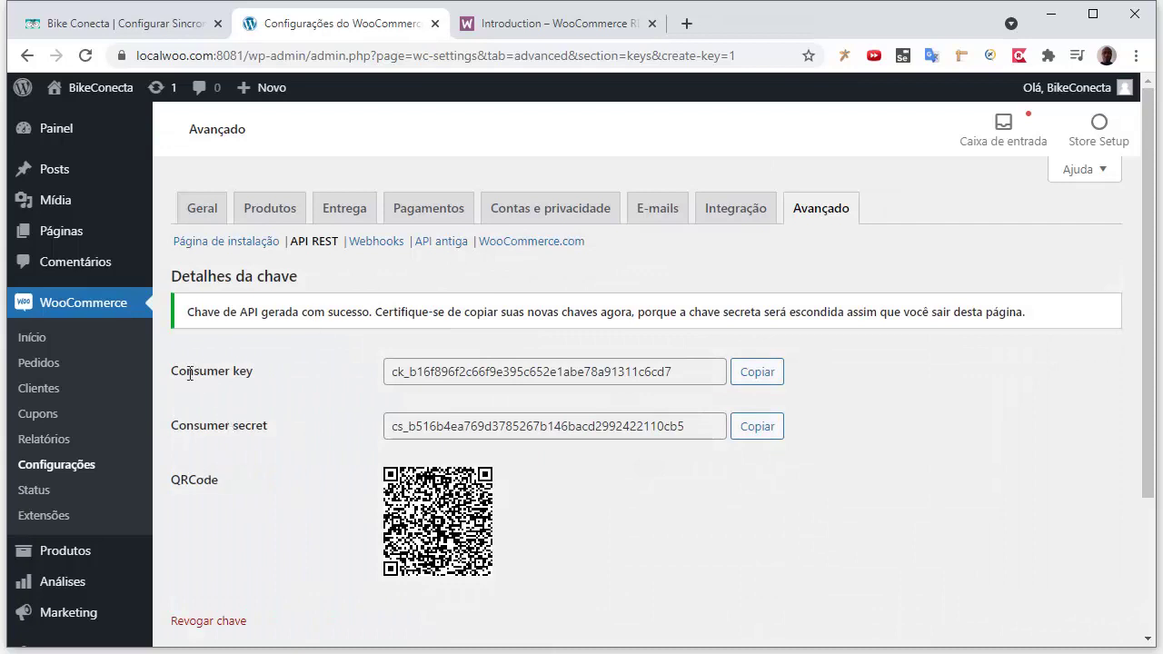
Copy the generated consumer key into Bike Conecta's Consumer Key field
drag(190, 372, 253, 373)
drag(199, 426, 264, 426)
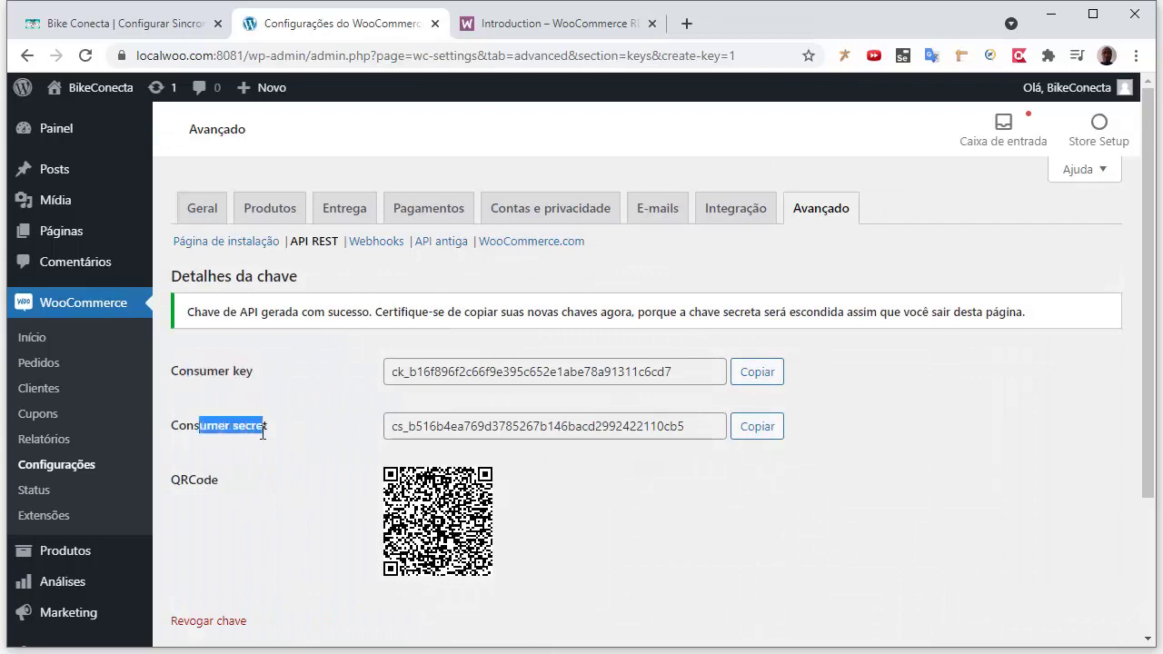
click(233, 372)
click(766, 375)
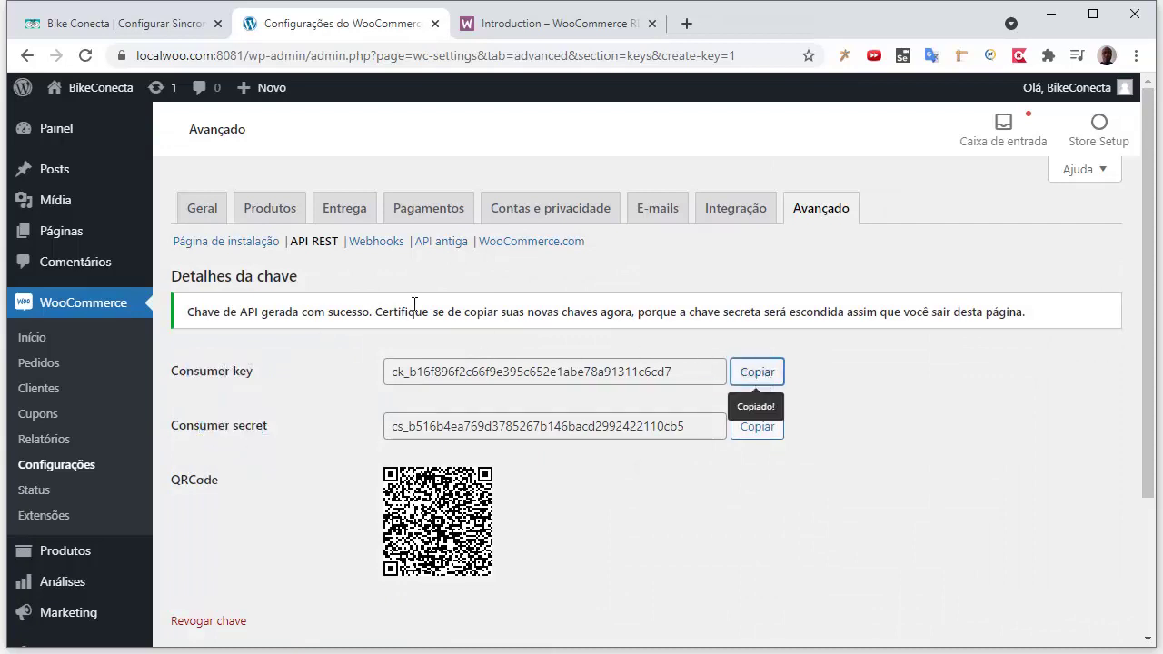
click(169, 25)
click(386, 437)
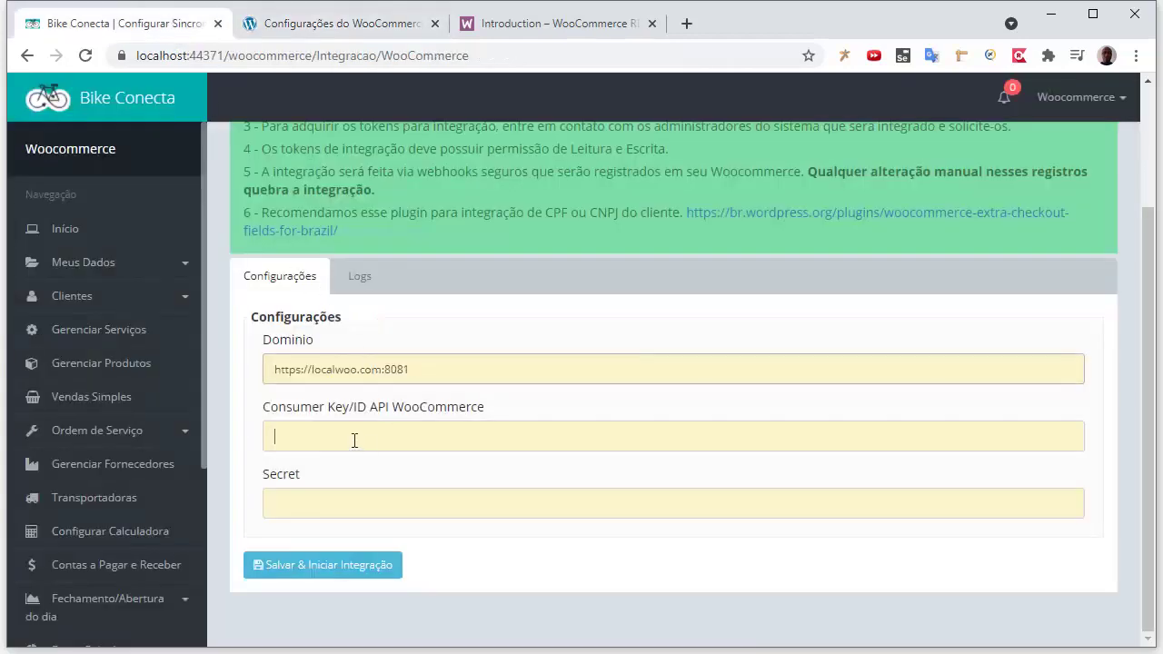
Copy the generated consumer secret into Bike Conecta's Secret field
click(332, 24)
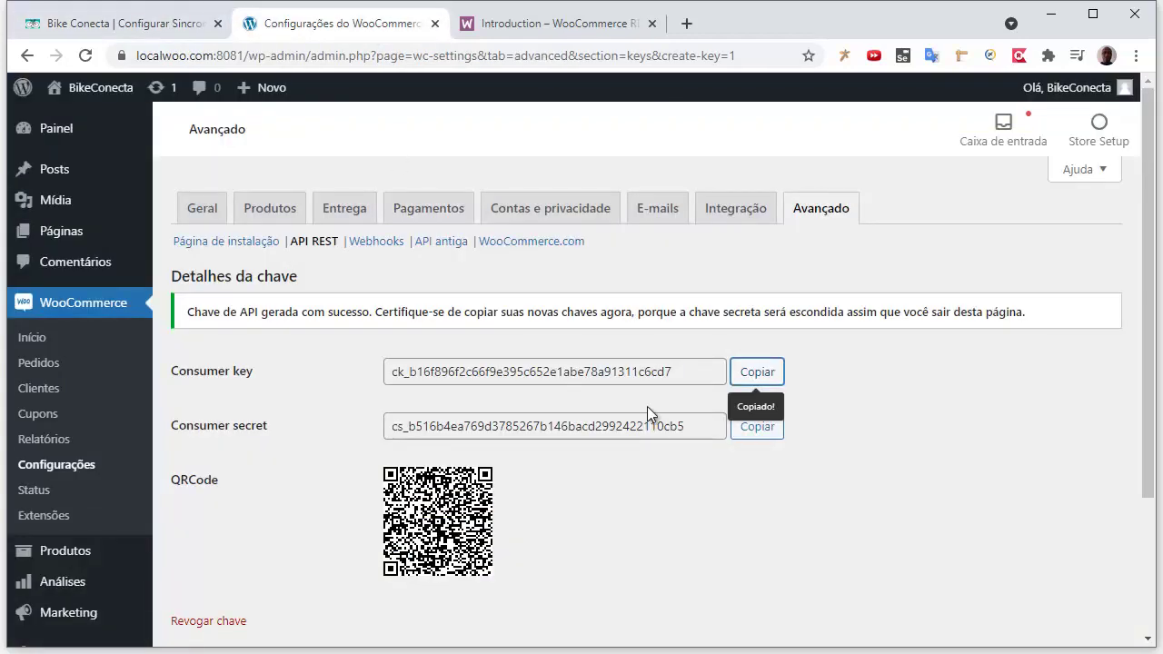
click(759, 439)
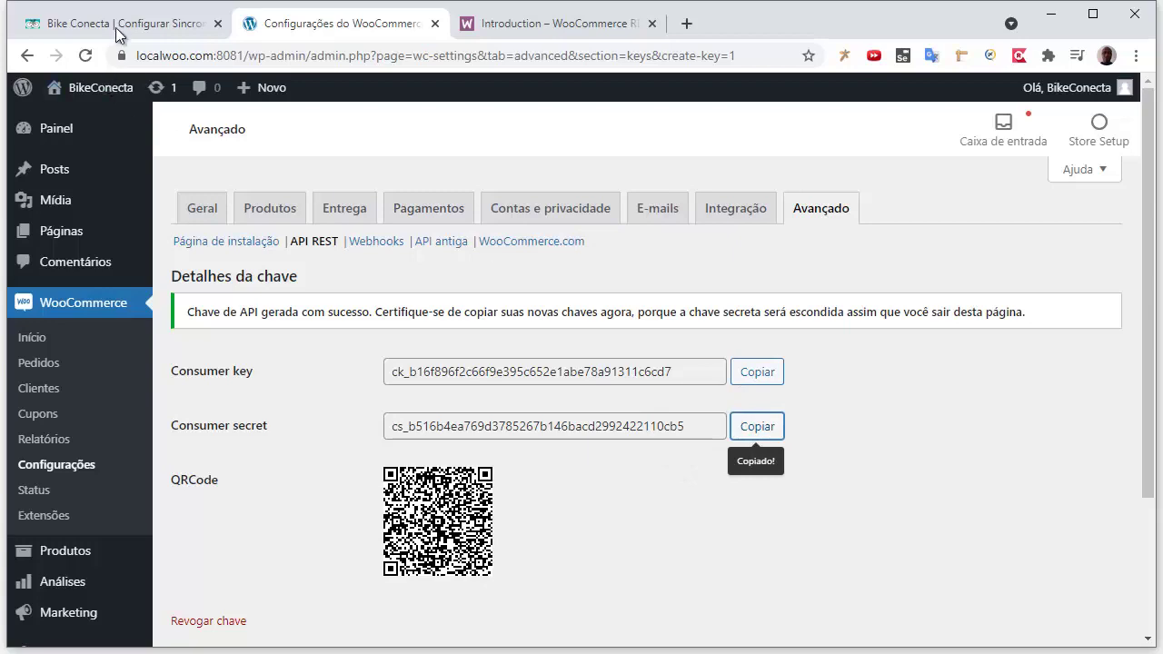
click(115, 27)
click(286, 500)
key(ctrl+v)
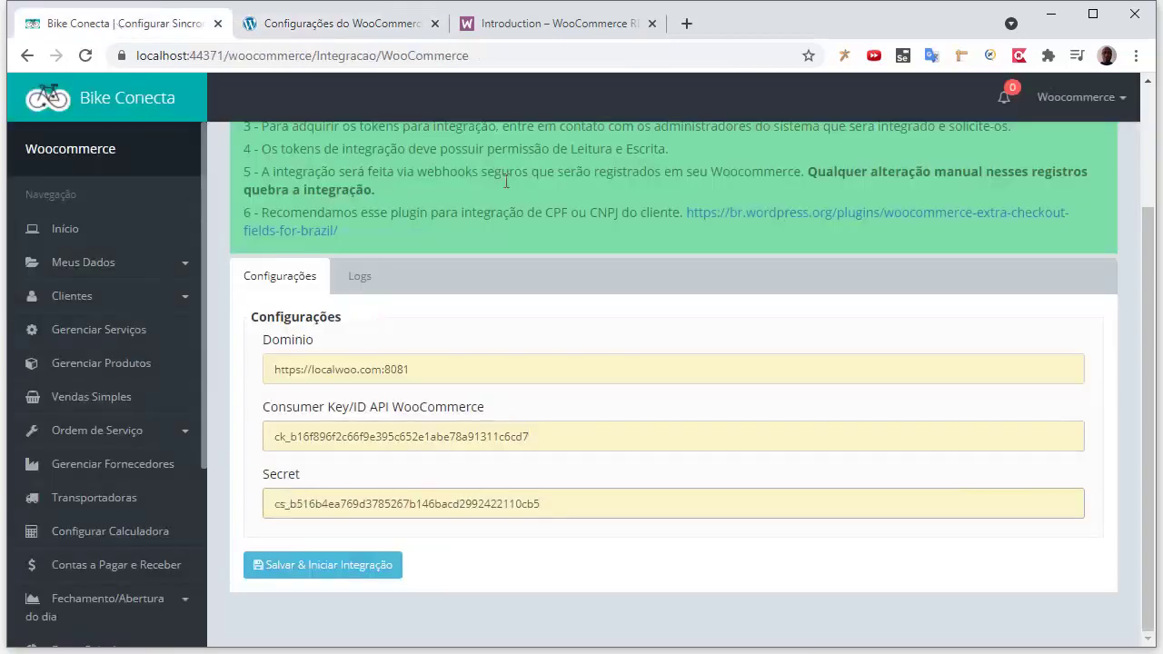
Review both generated keys on the WooCommerce key page before returning to the form
click(377, 25)
scroll(530, 478, down, 1)
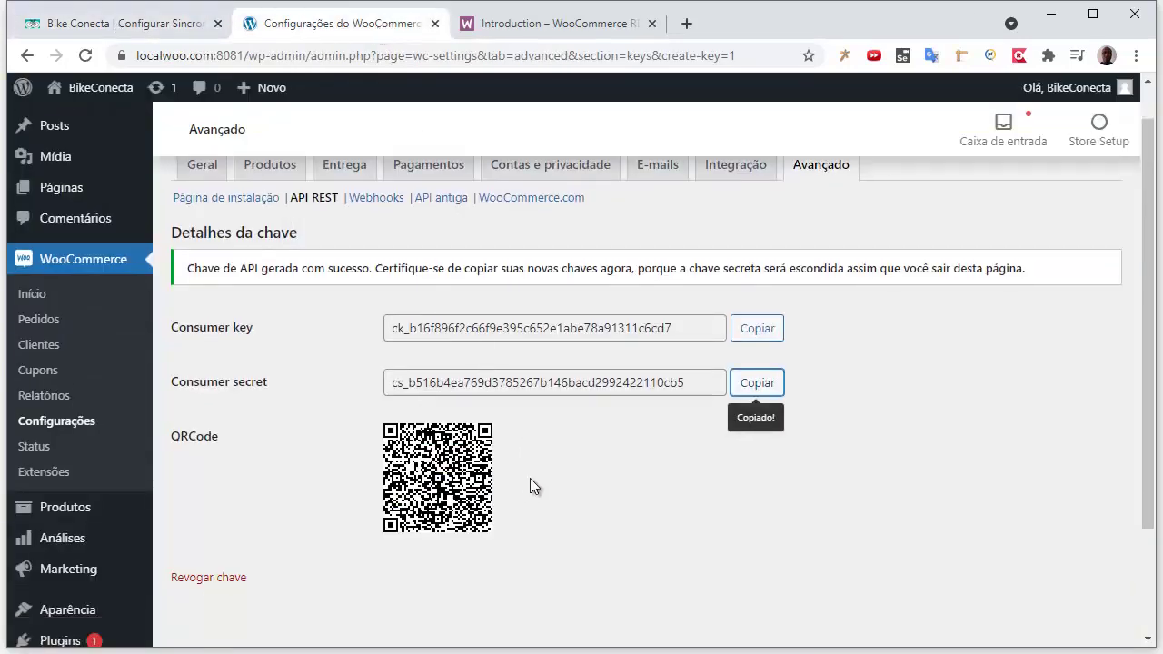
scroll(529, 470, up, 1)
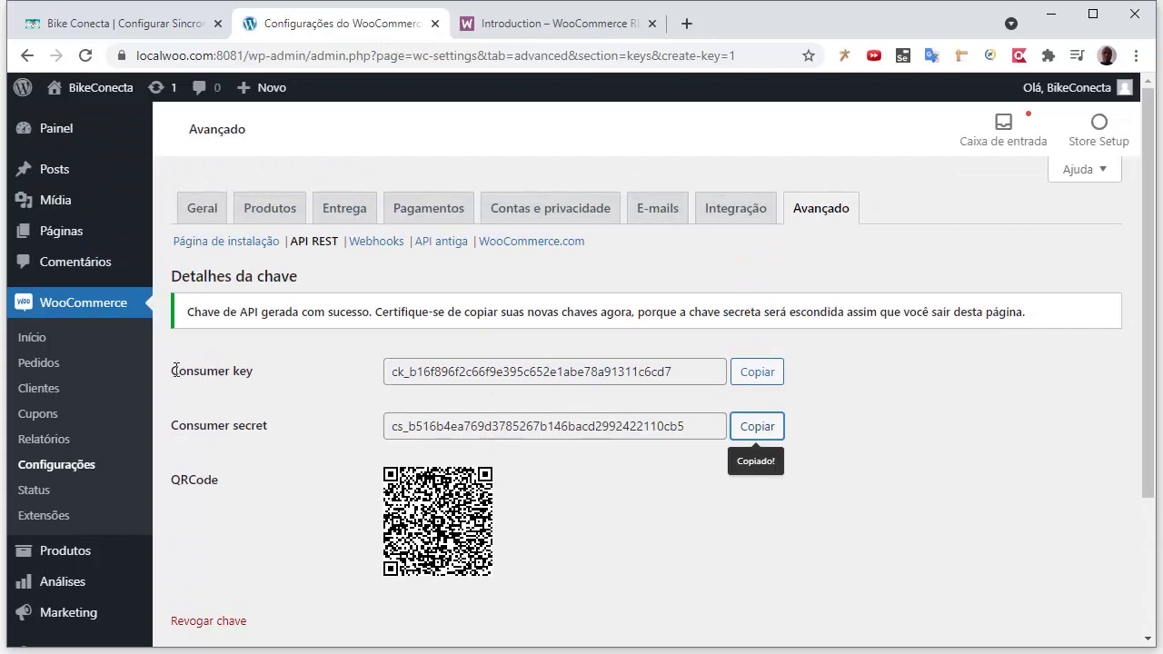
drag(175, 370, 817, 439)
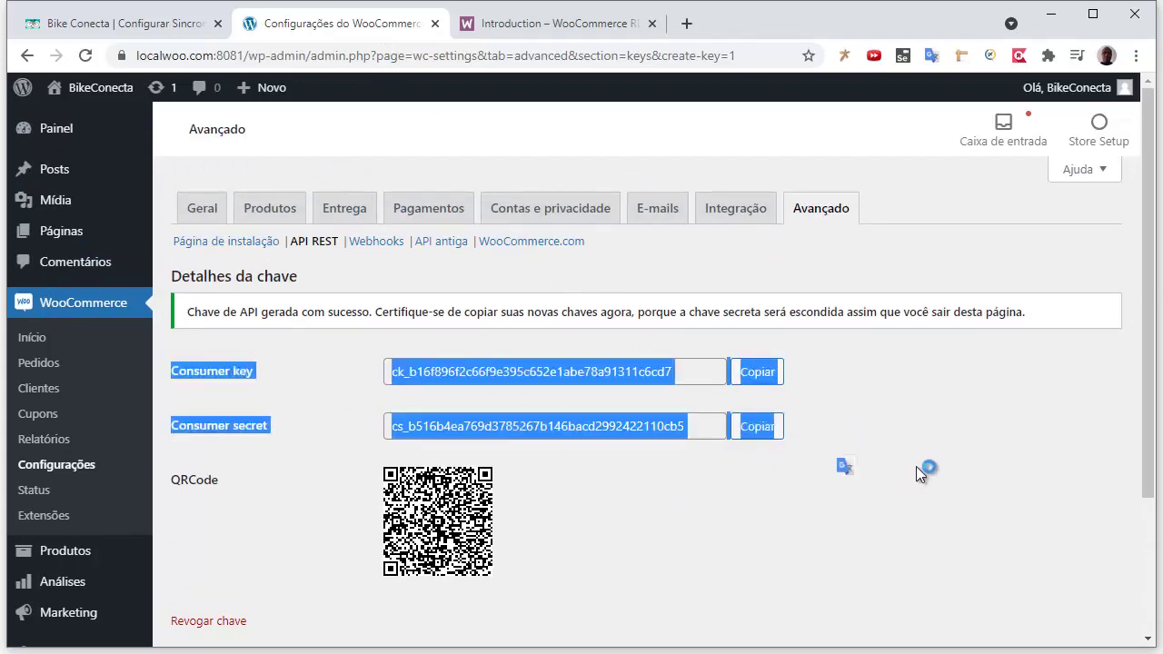
click(930, 408)
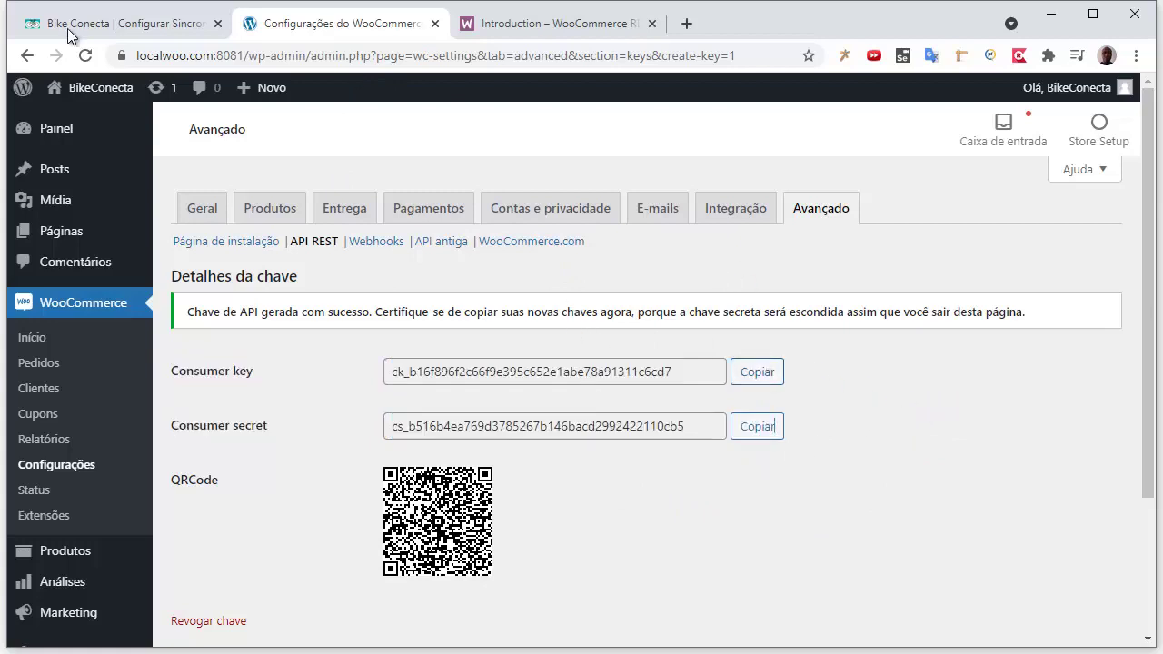
click(95, 24)
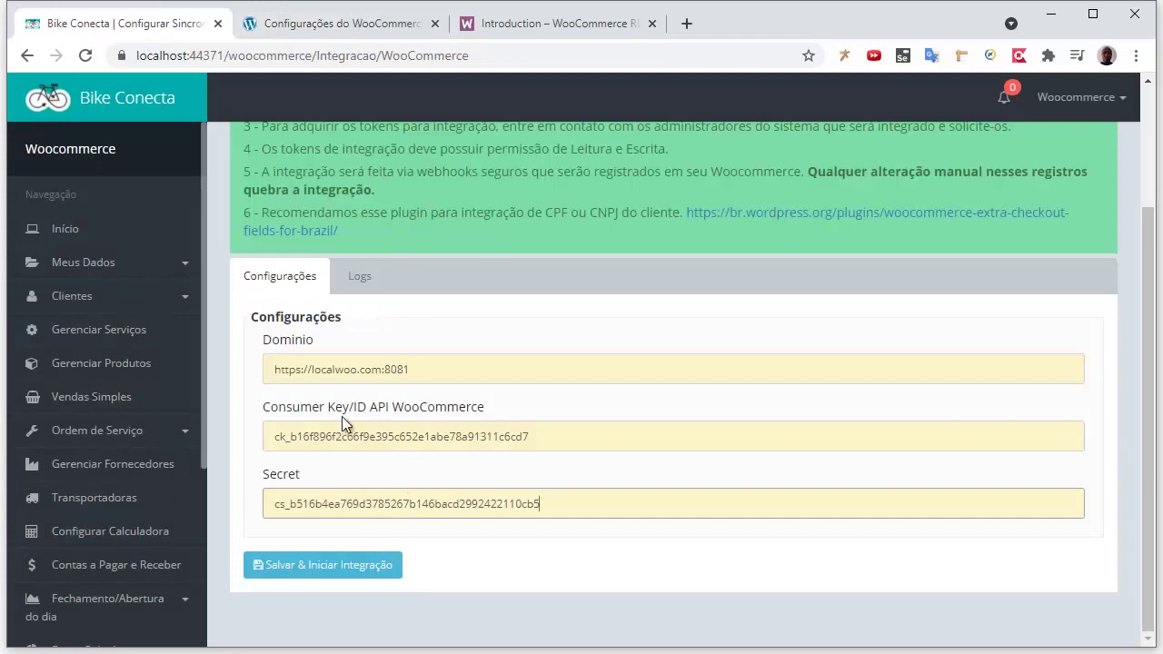
Save and start the integration, confirming status Sincronizado with change date 21/04/2021 18:26:19
click(331, 567)
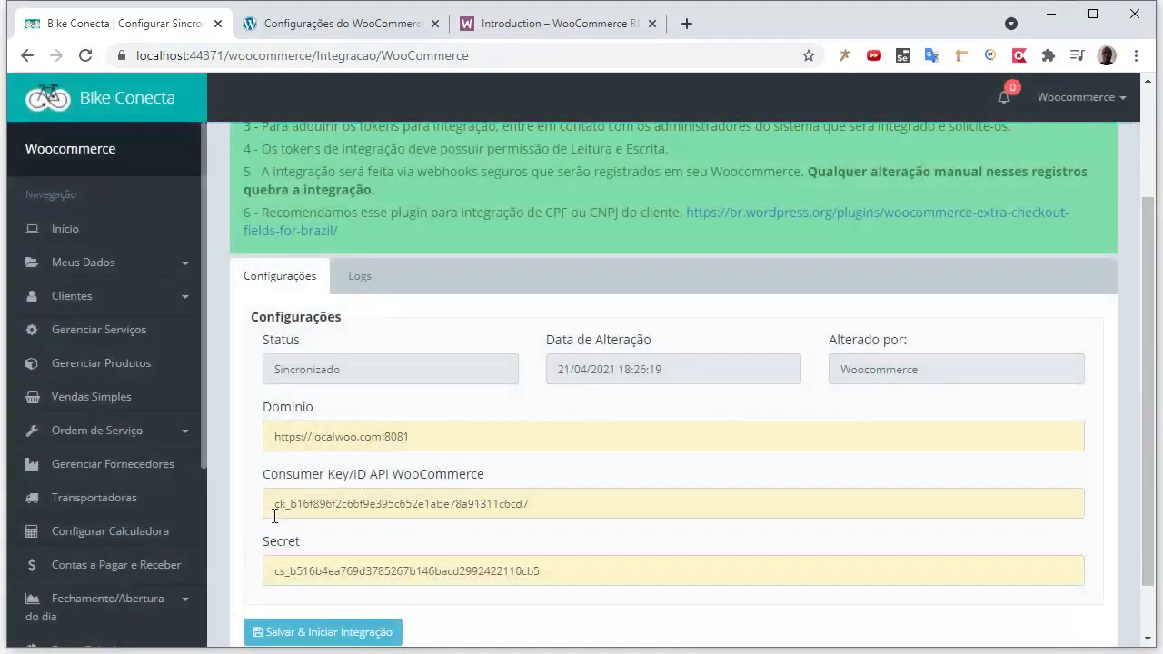
double_click(309, 504)
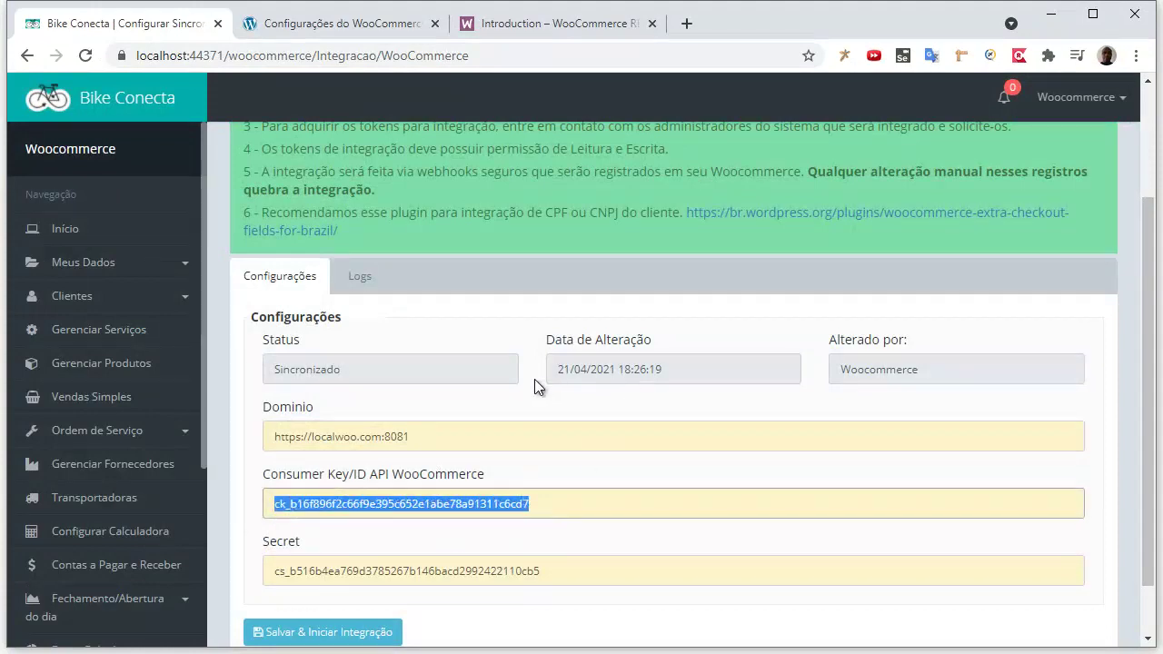
double_click(278, 369)
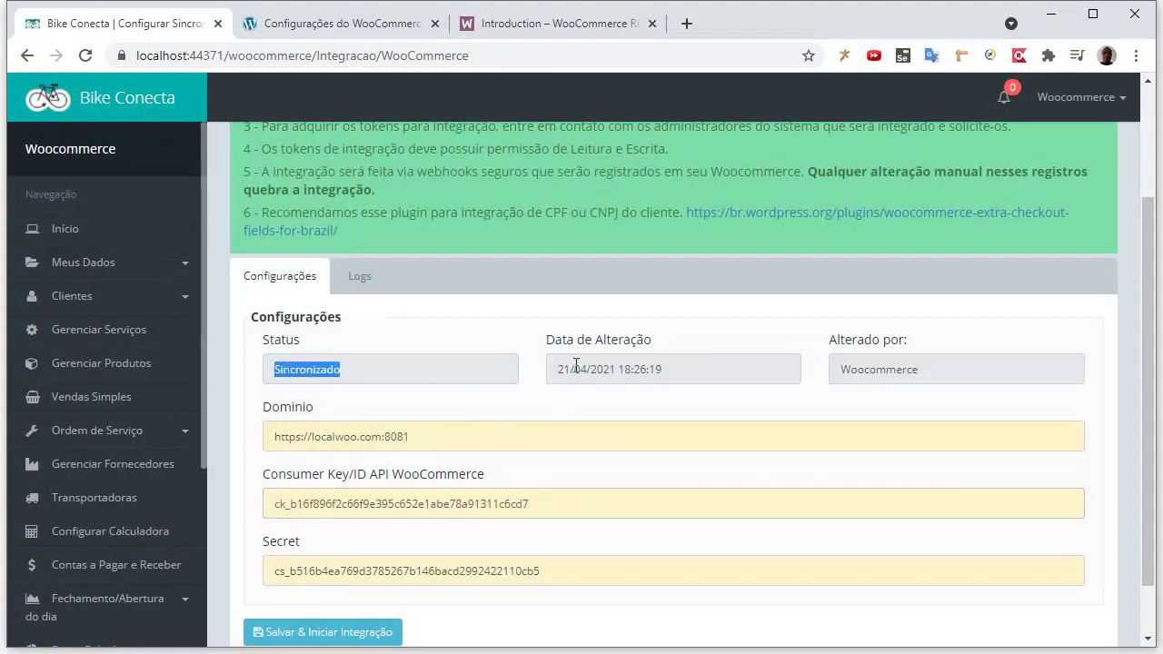
drag(558, 369, 885, 369)
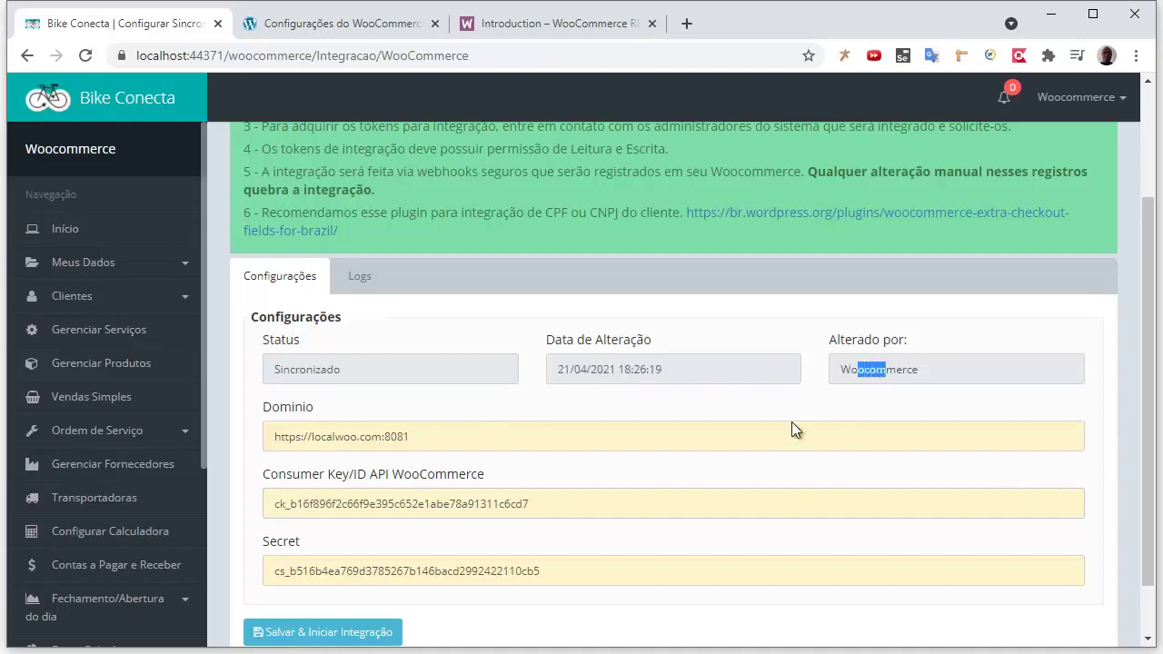
scroll(615, 396, down, 1)
scroll(540, 363, up, 3)
scroll(687, 386, down, 1)
scroll(687, 386, down, 2)
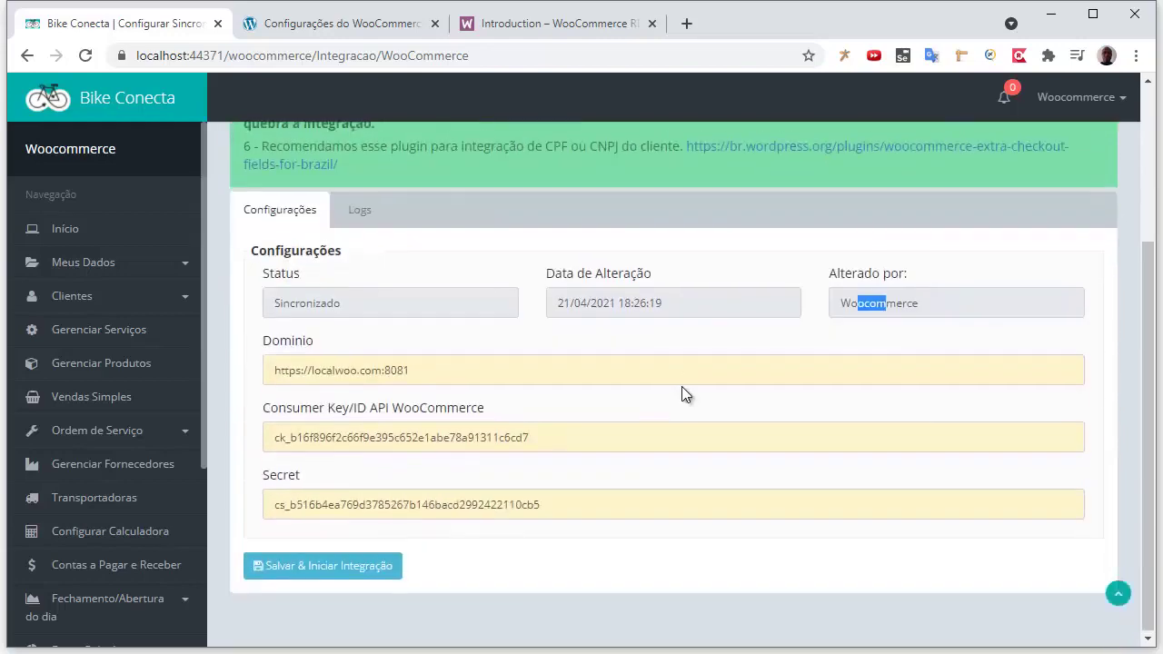
scroll(681, 386, up, 3)
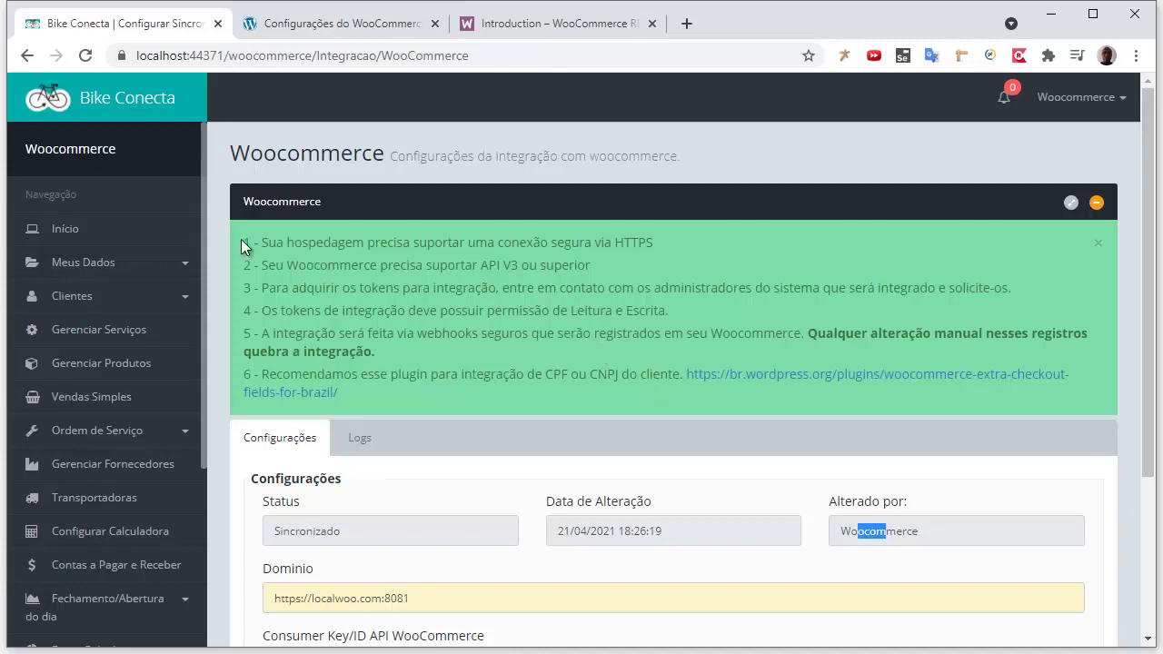
drag(242, 241, 420, 387)
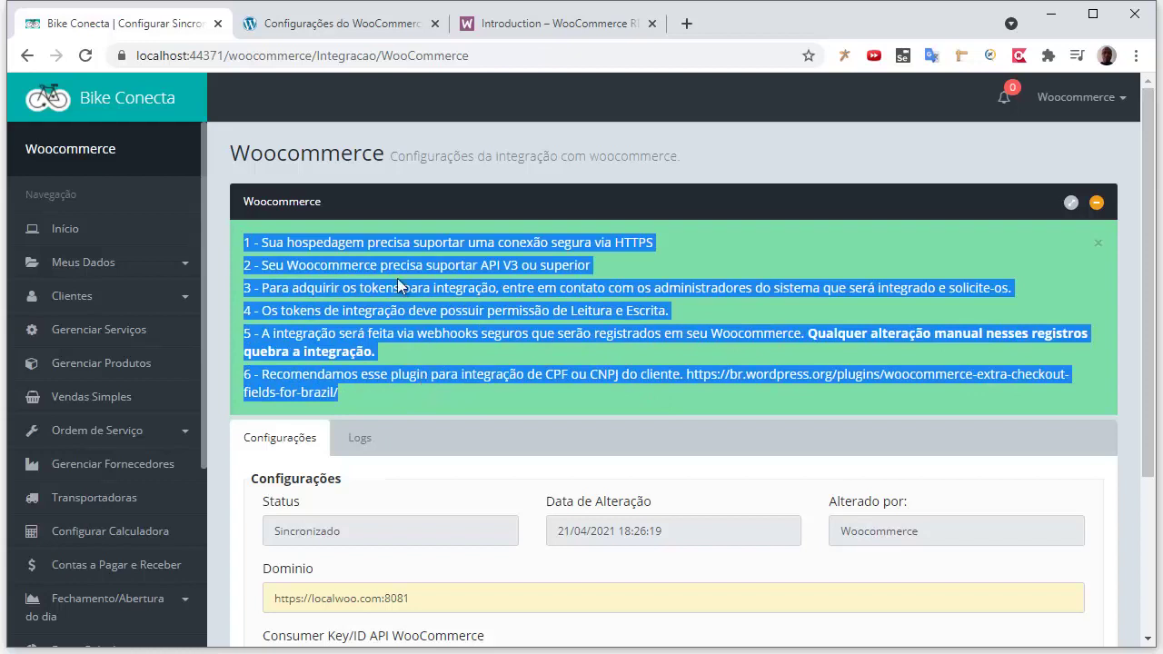
click(345, 261)
drag(246, 242, 621, 256)
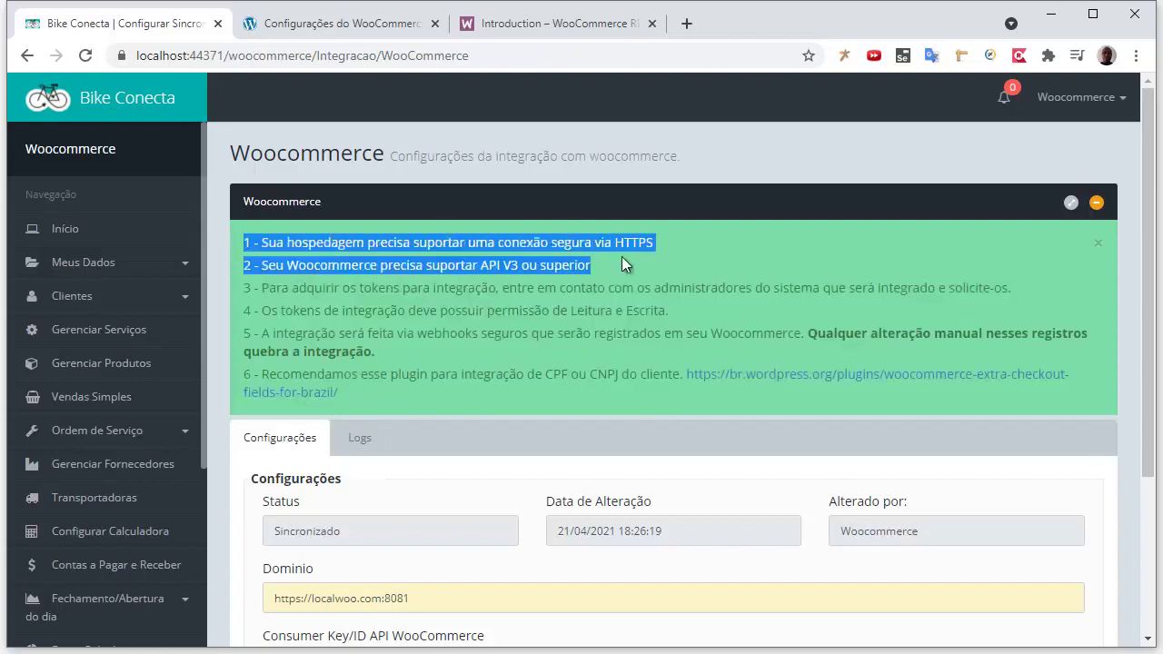
click(621, 257)
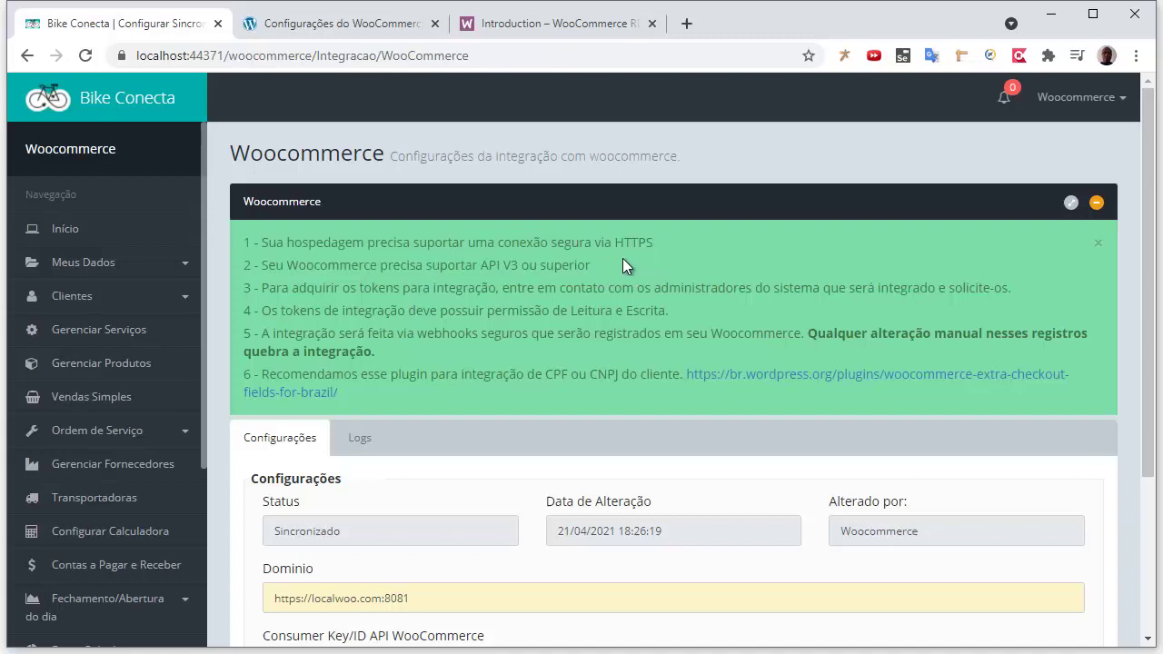
double_click(624, 254)
Show the Bikeconecta API key details with the store's full https address in the address bar
click(409, 33)
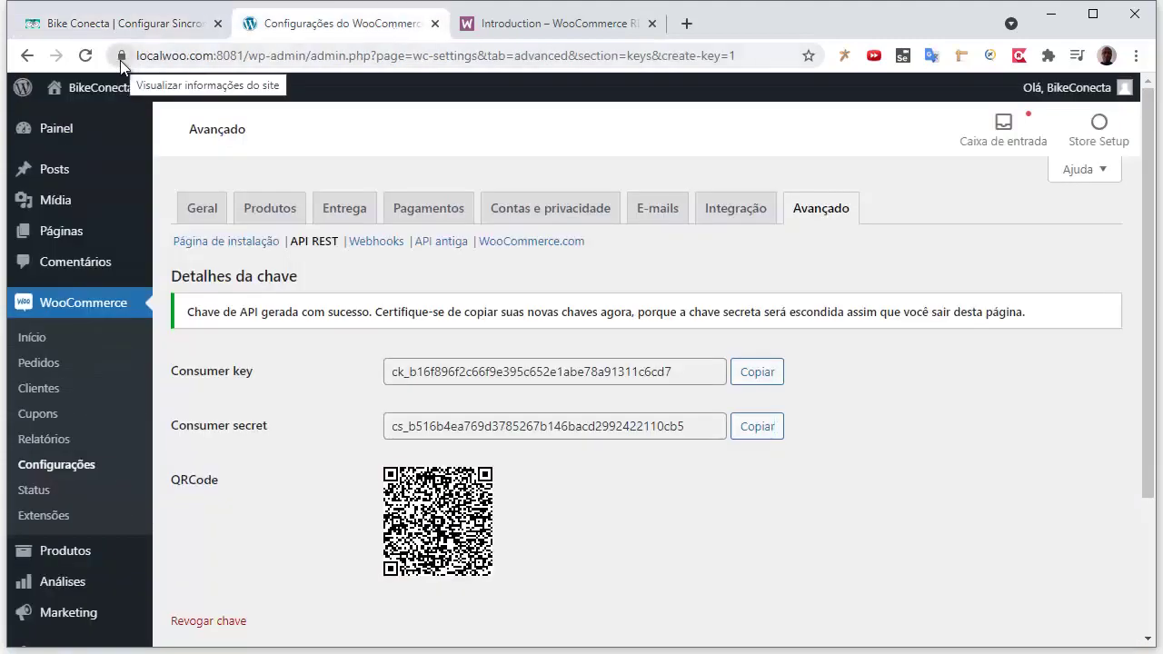
click(223, 52)
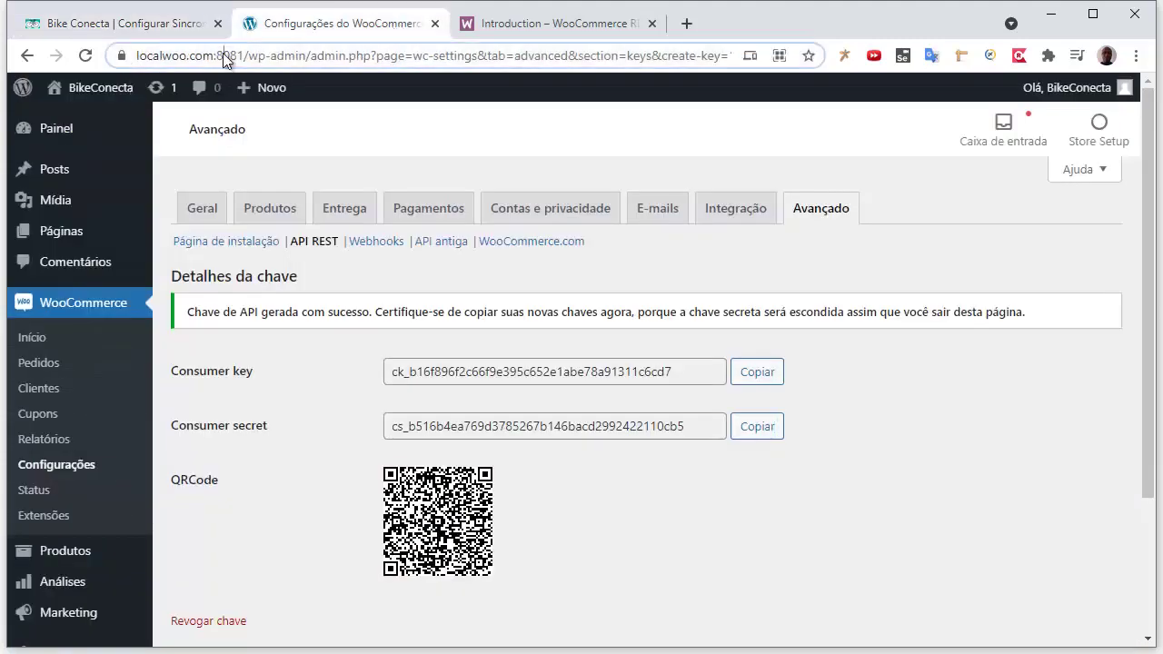
key(Home)
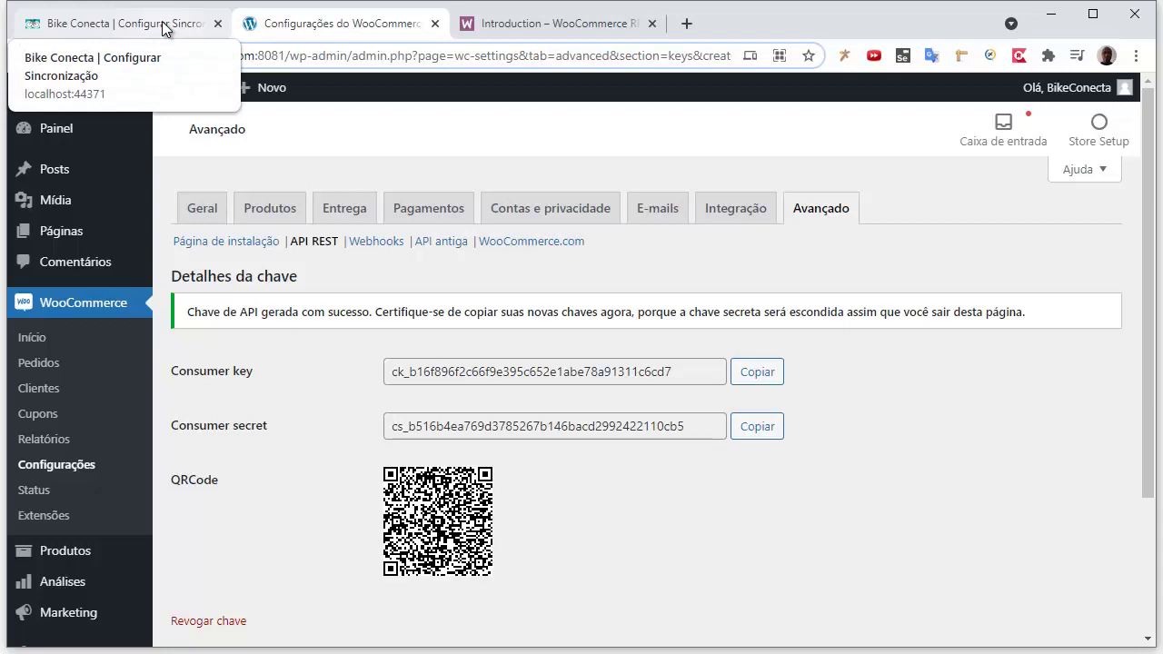
Highlight Bike Conecta's 'API V3 ou superior' requirement, then view the WooCommerce REST API docs Introduction
click(163, 28)
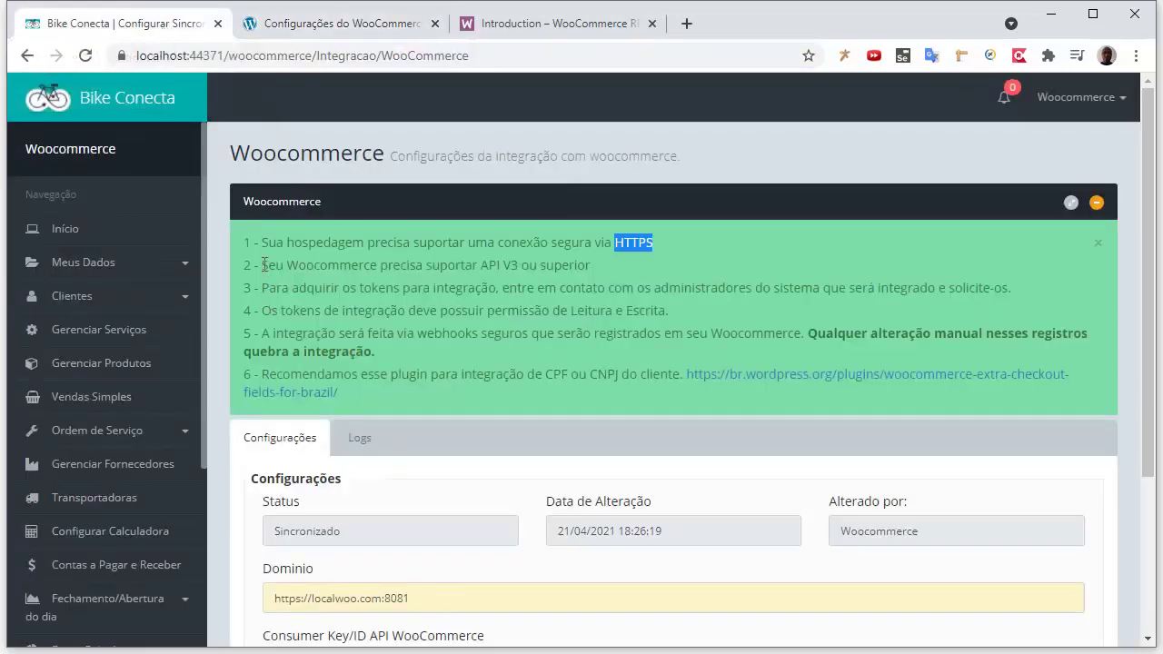
drag(262, 265, 583, 266)
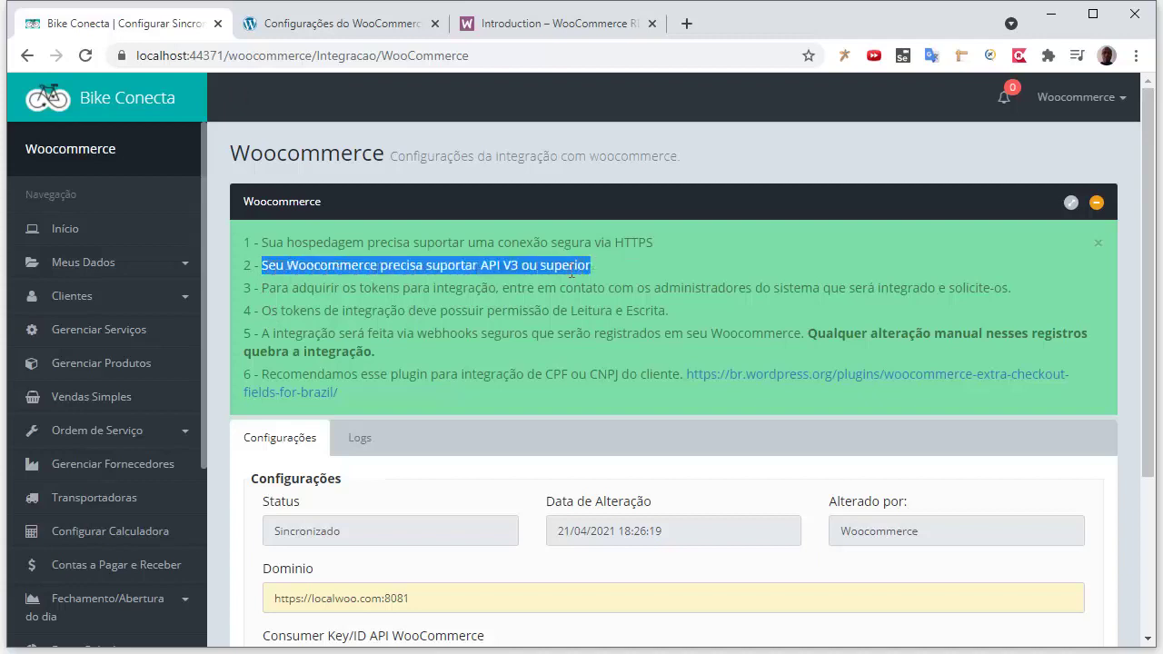
double_click(511, 266)
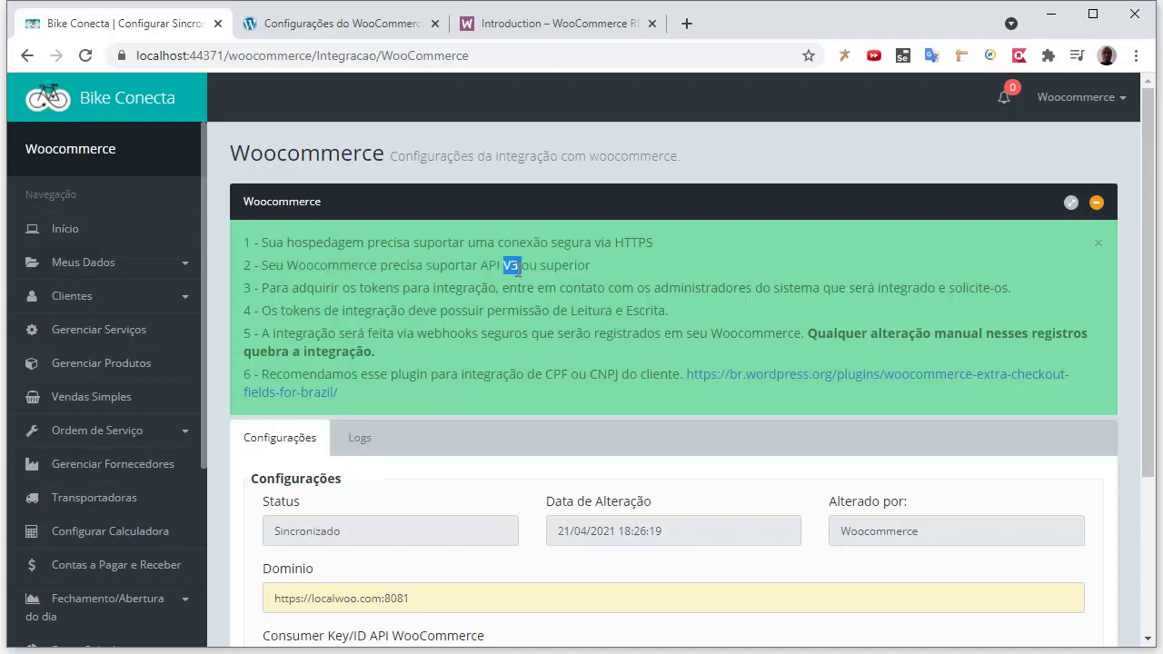
click(556, 24)
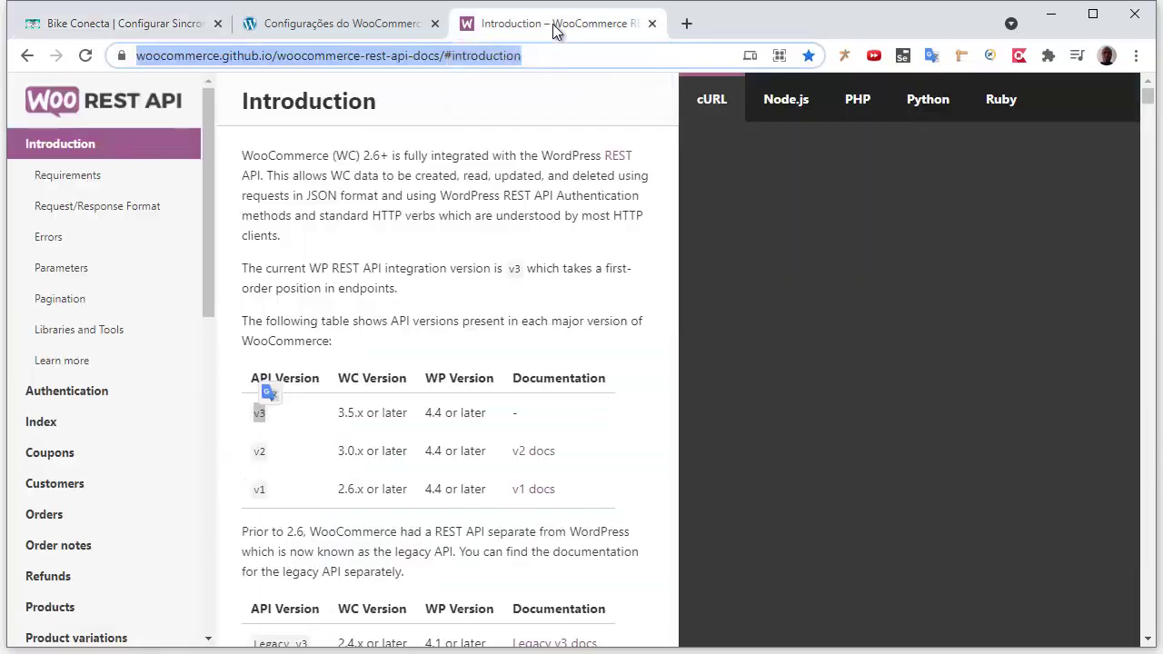
Review the REST API docs' Introduction and the table of supported WooCommerce API versions
scroll(391, 243, down, 5)
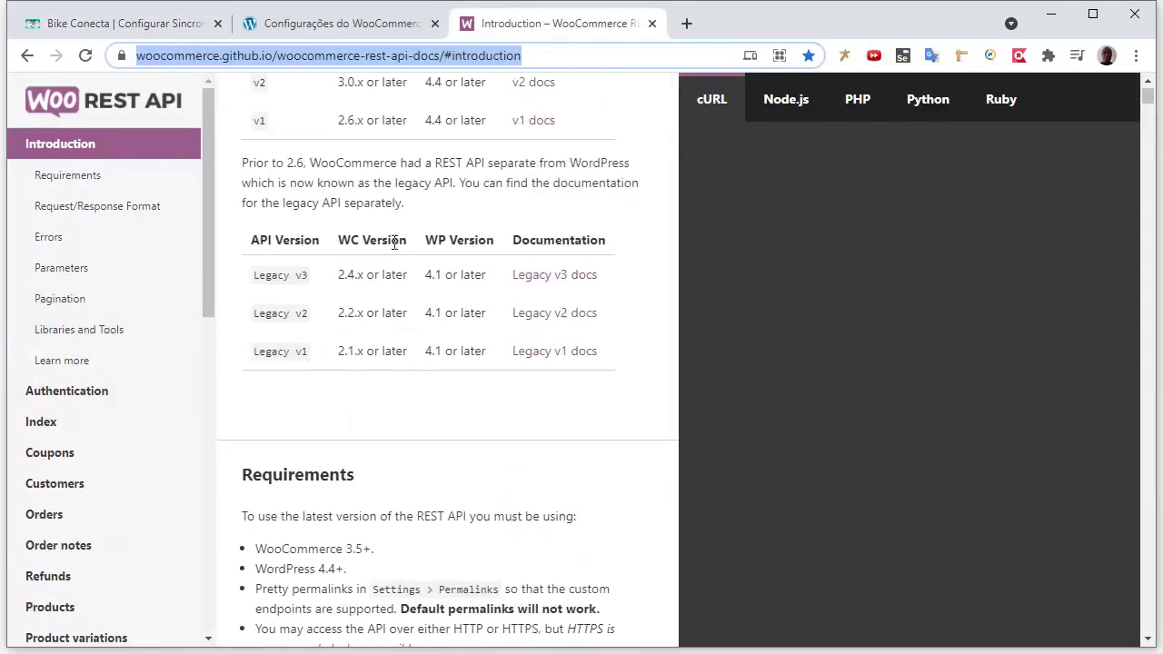
scroll(406, 239, up, 5)
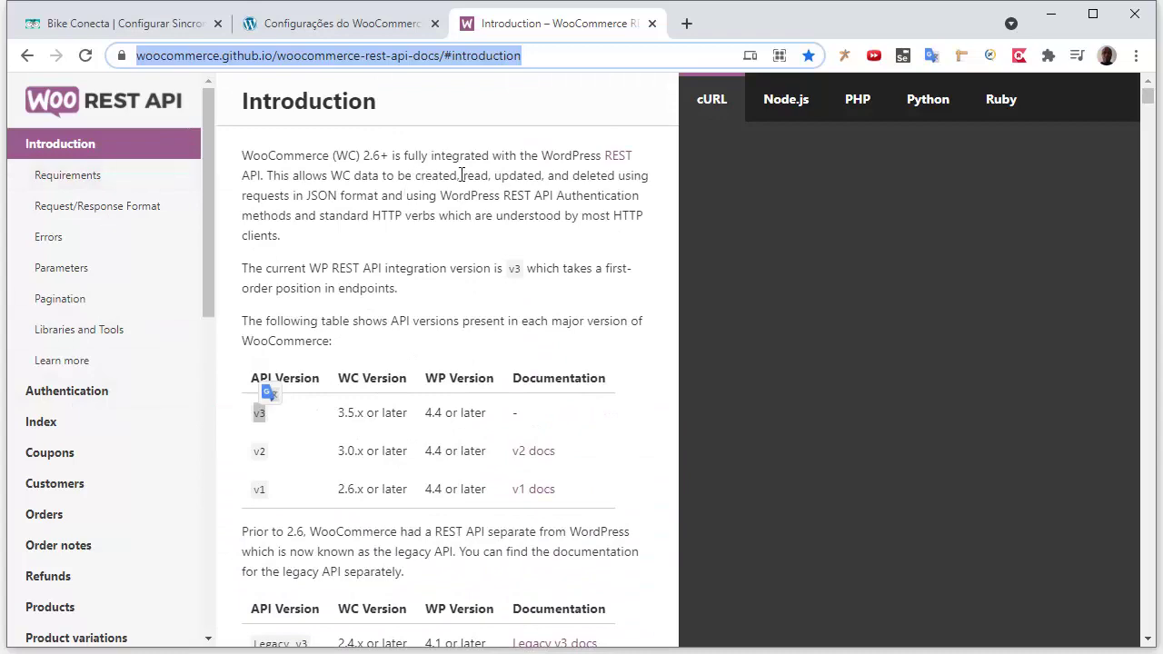
scroll(540, 250, down, 10)
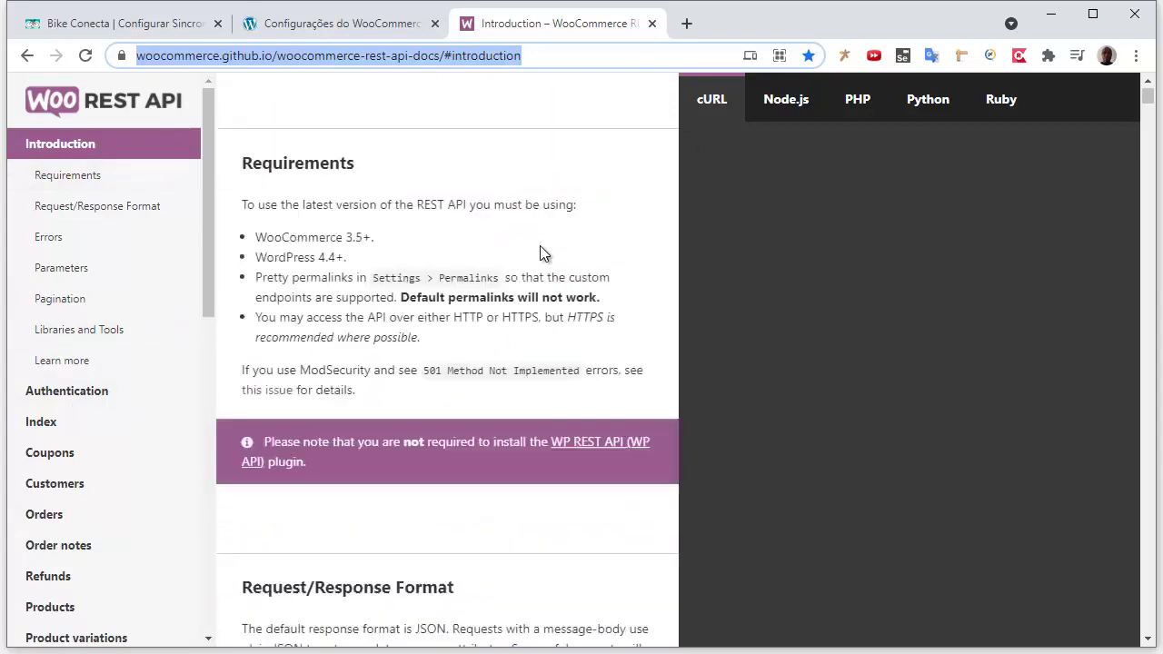
scroll(541, 242, up, 10)
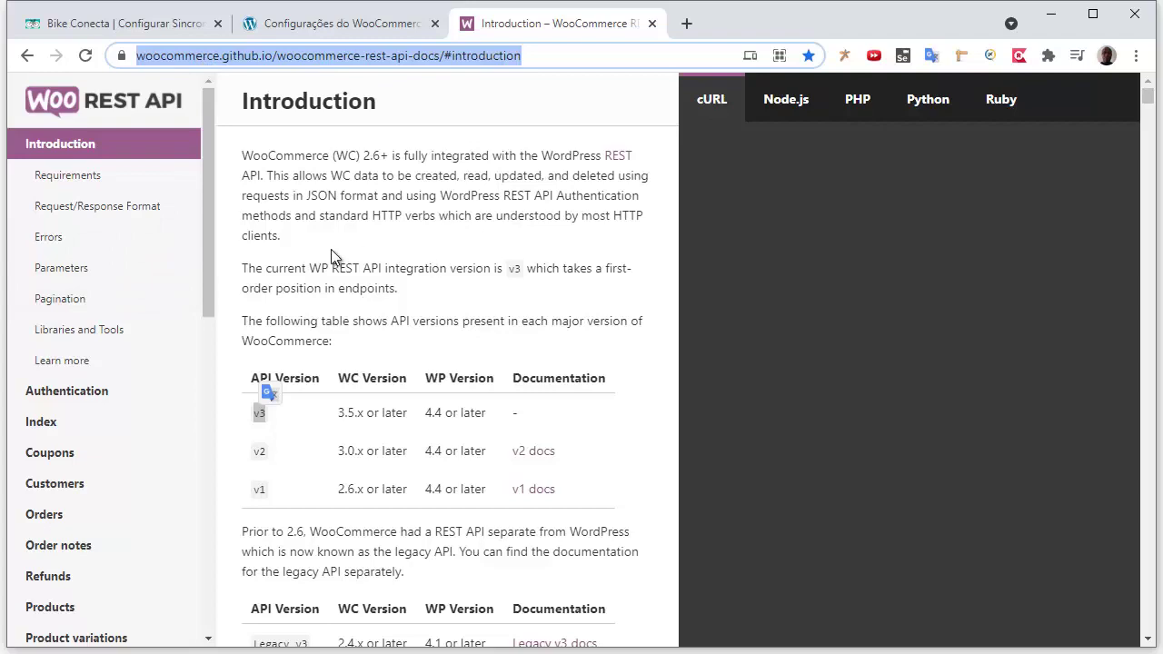
scroll(333, 273, down, 15)
scroll(333, 382, up, 5)
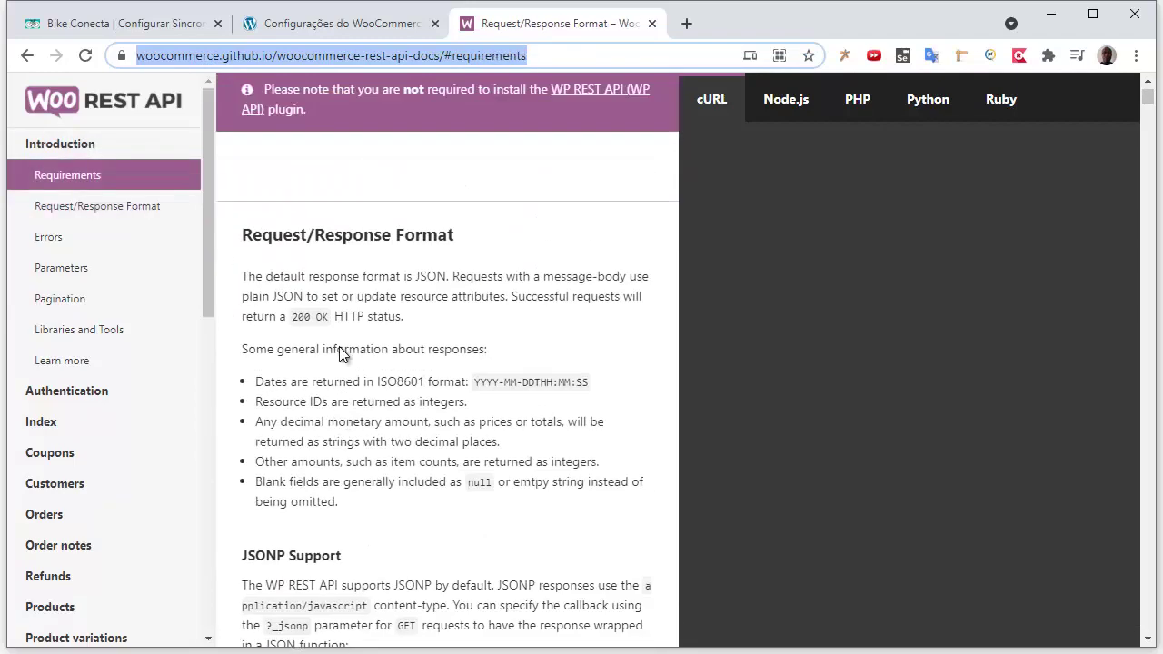
scroll(341, 340, up, 10)
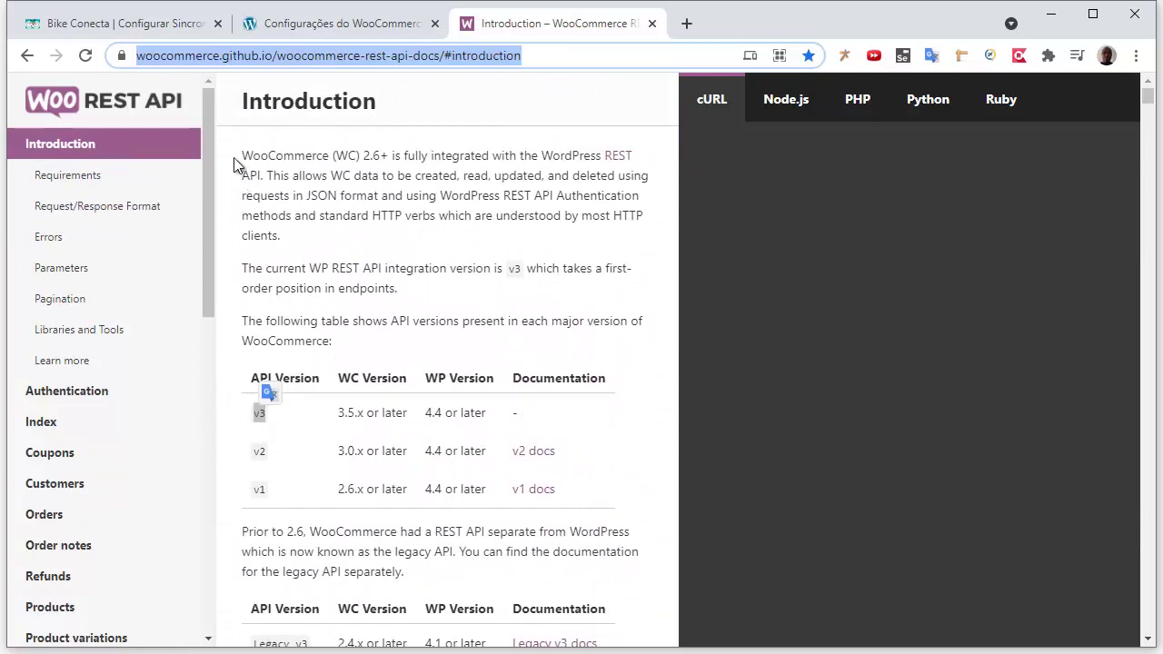
Bring back the store's generated API key details with consumer key, secret and QR code
click(274, 23)
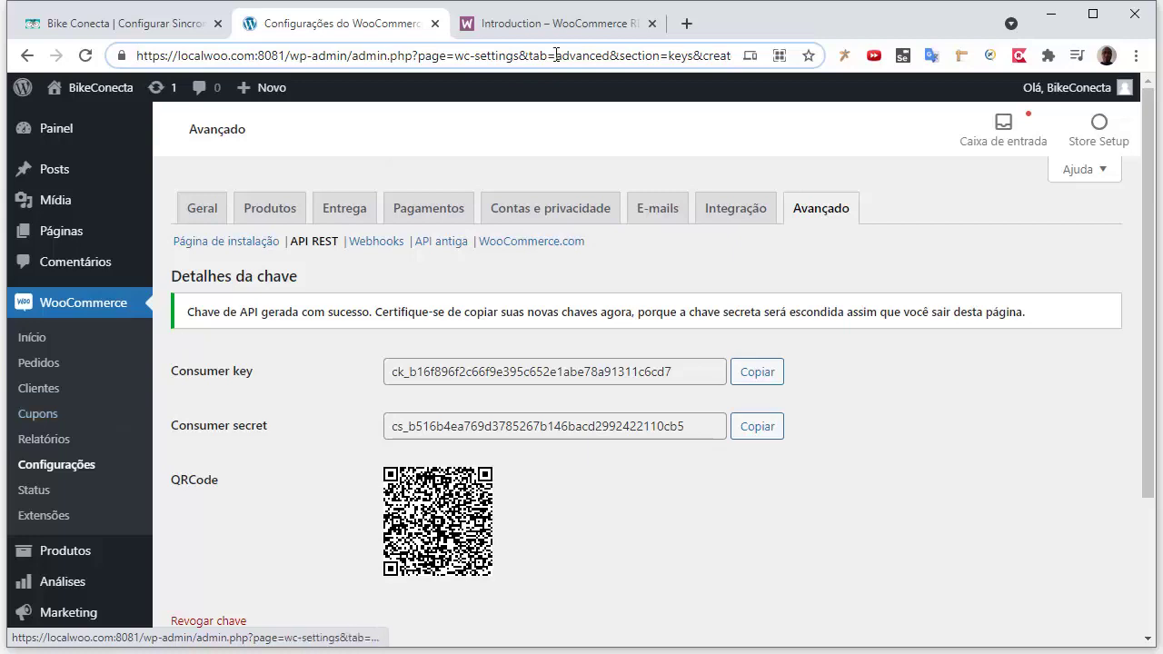
click(541, 23)
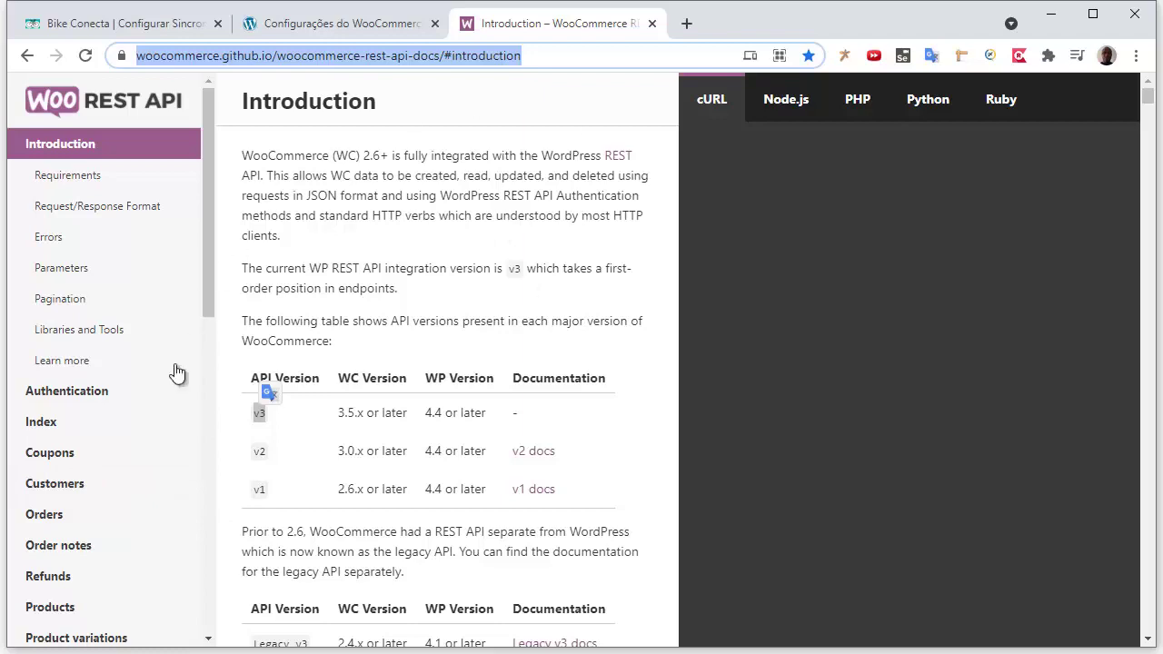
click(385, 29)
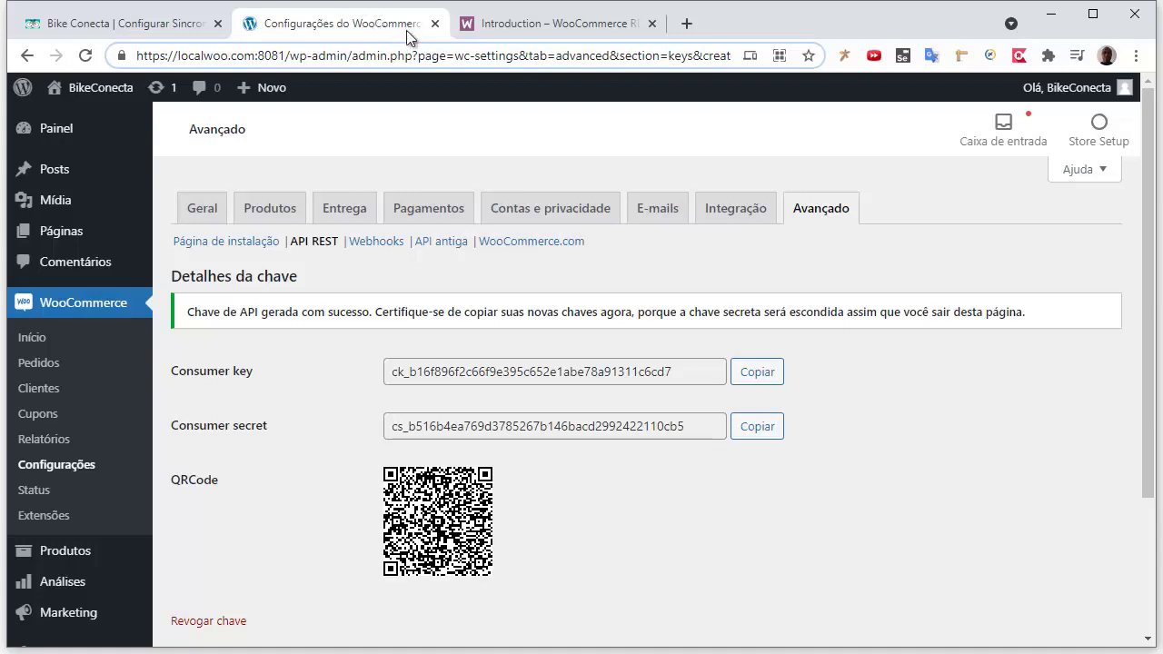
click(142, 23)
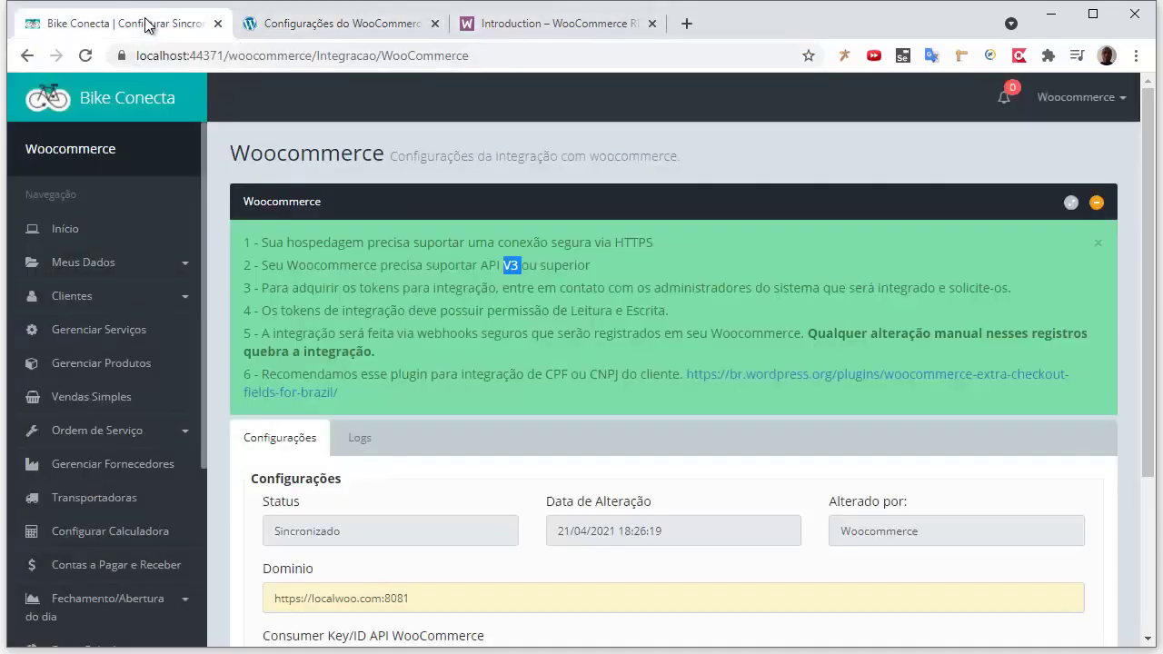
triple_click(595, 264)
click(598, 266)
drag(595, 264, 228, 241)
click(550, 23)
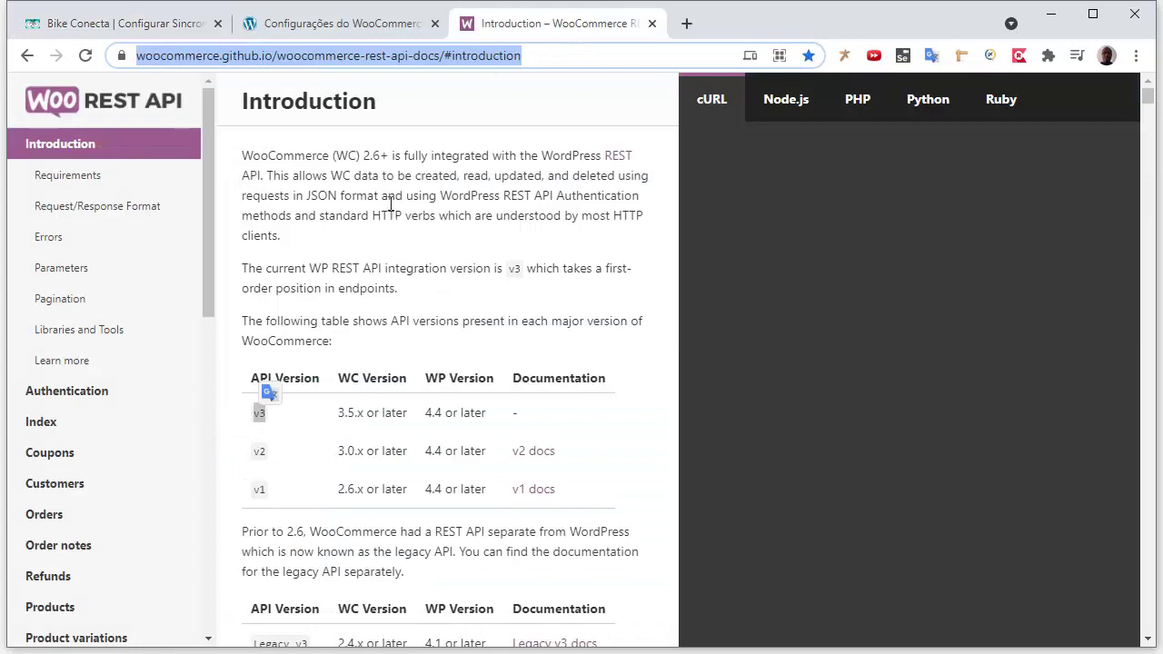
click(164, 28)
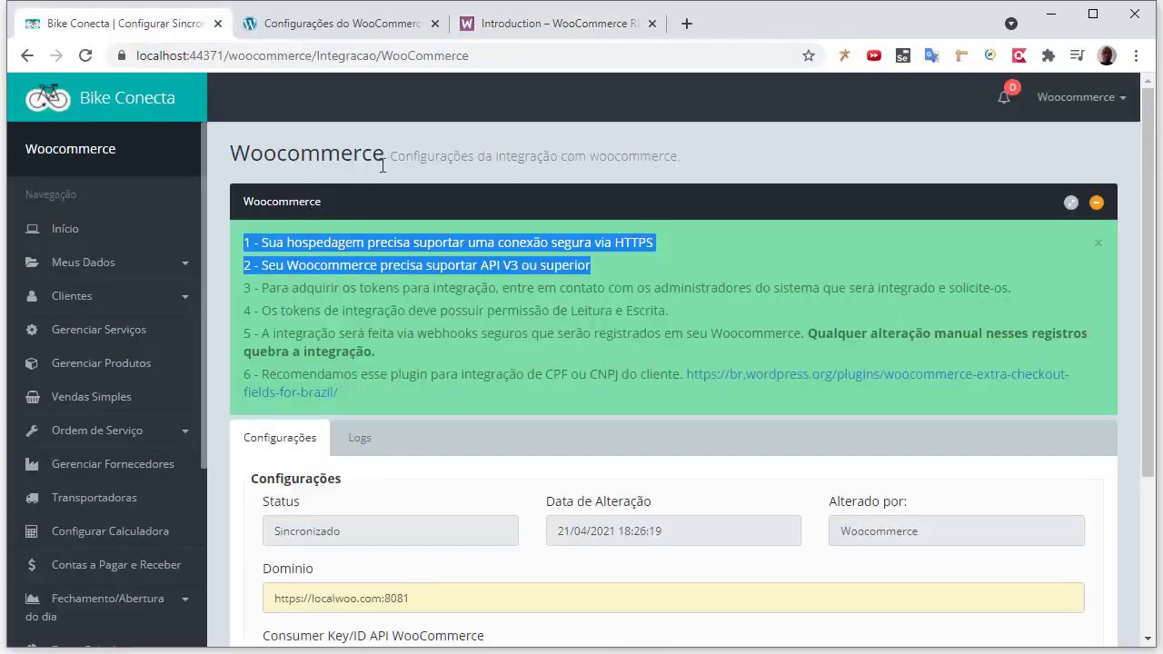
scroll(449, 379, down, 3)
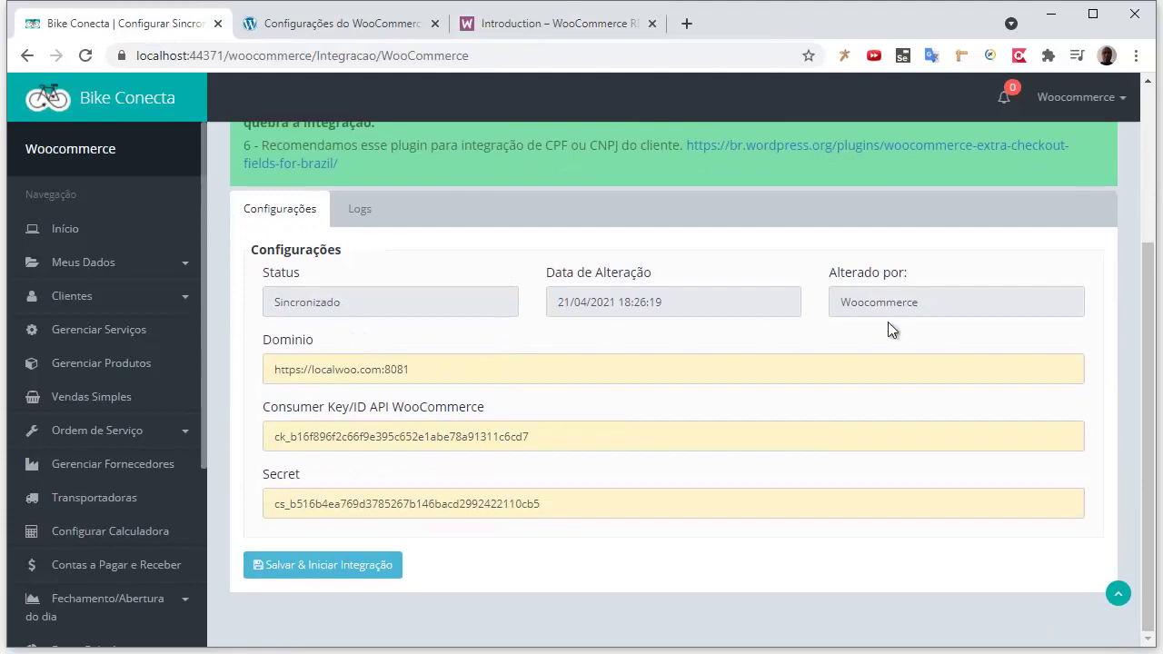
scroll(471, 423, up, 3)
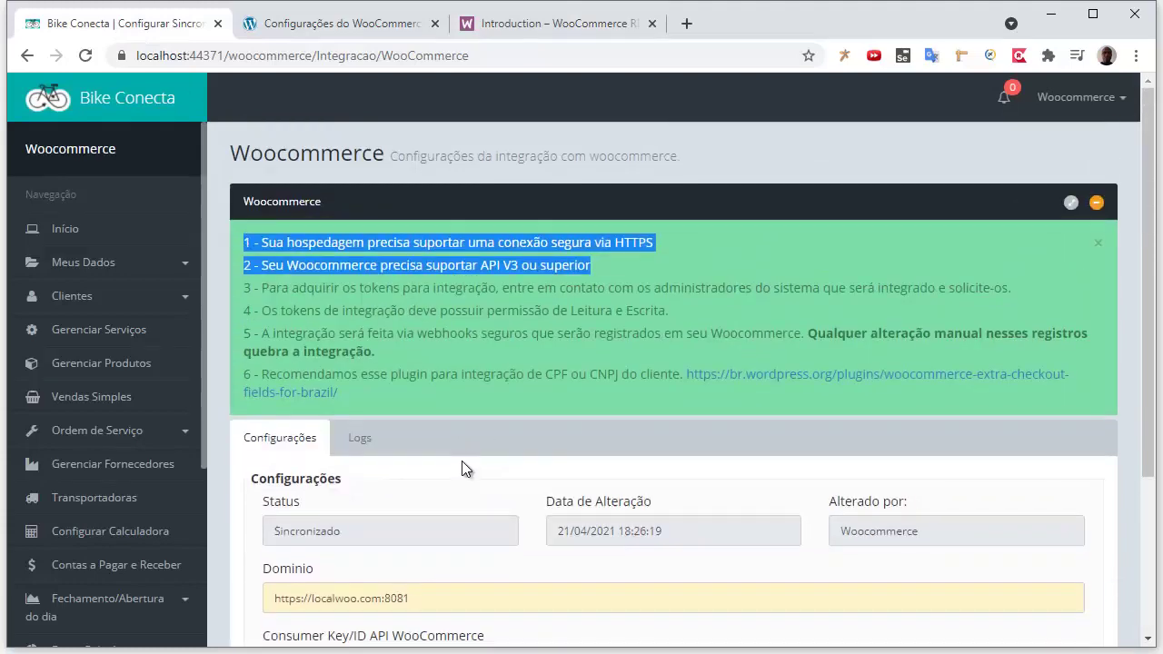
scroll(462, 468, down, 2)
scroll(487, 418, up, 2)
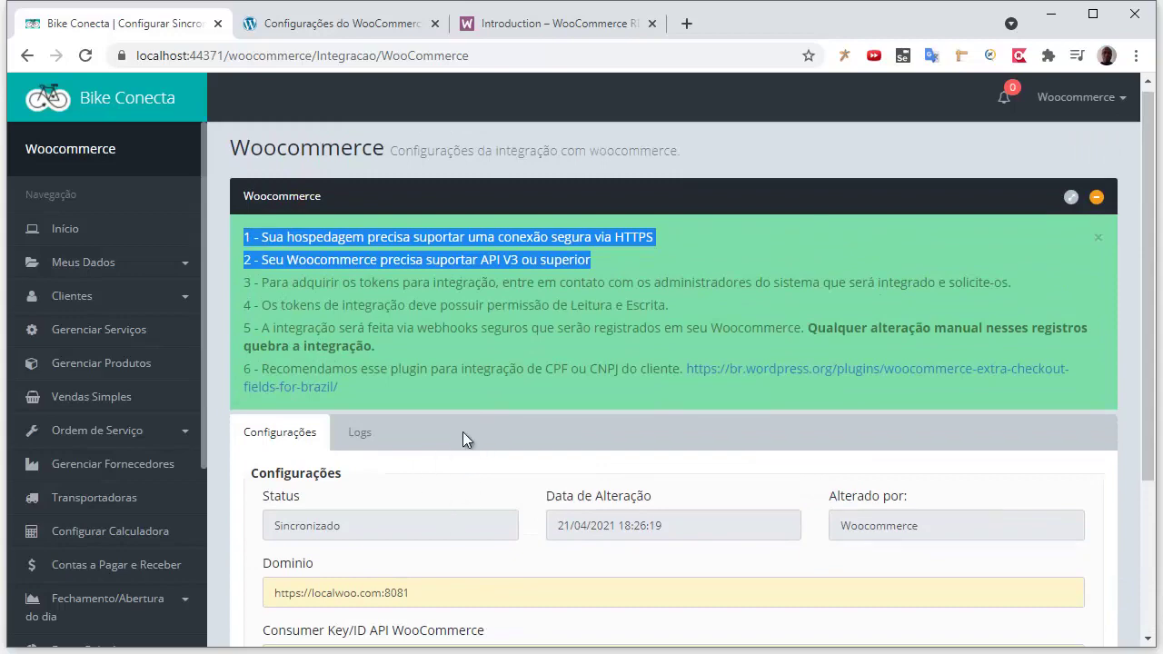
scroll(463, 432, down, 3)
double_click(324, 304)
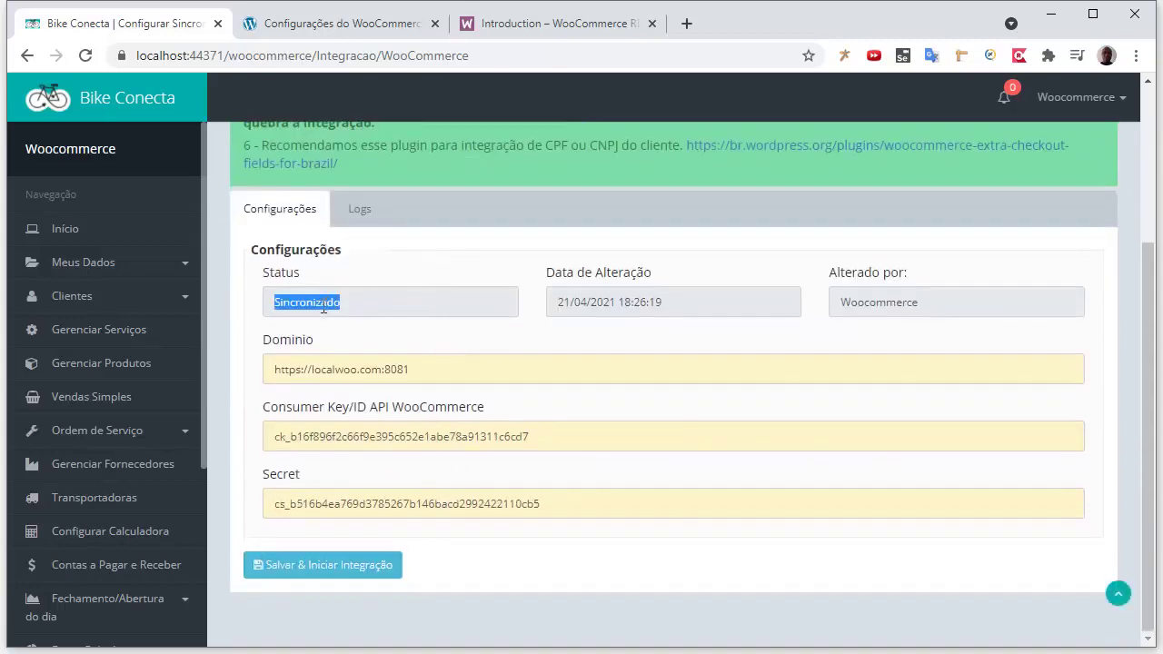
click(364, 27)
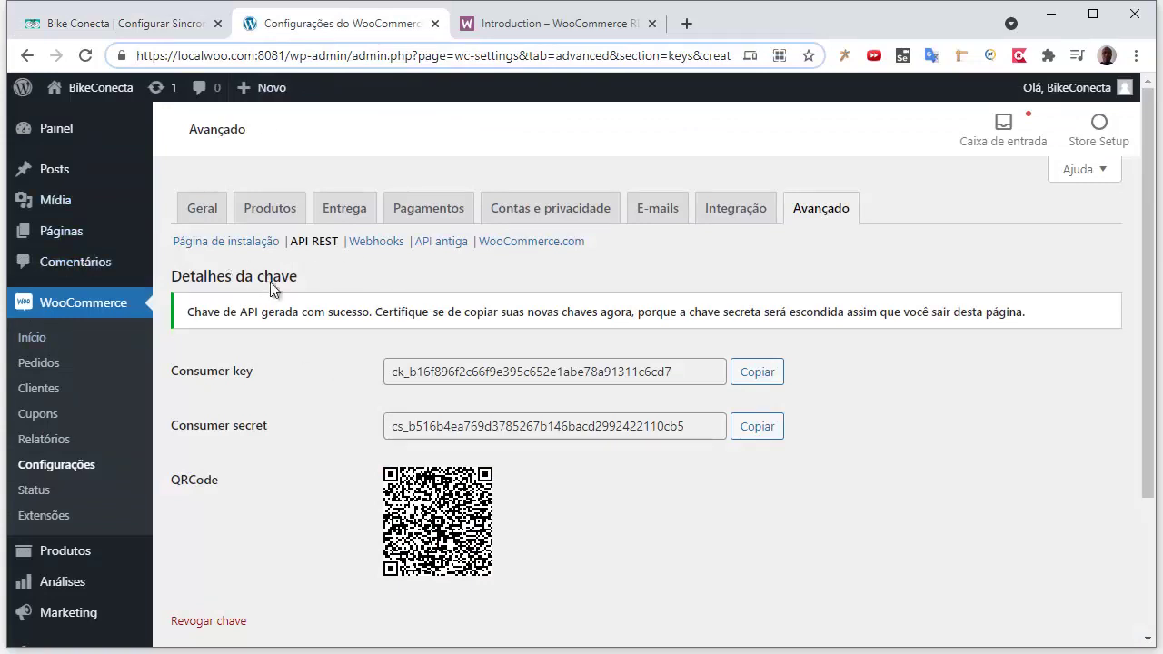
Open the Webhooks list and highlight the order.deleted, order.updated and order.created BikeConecta webhooks
click(397, 250)
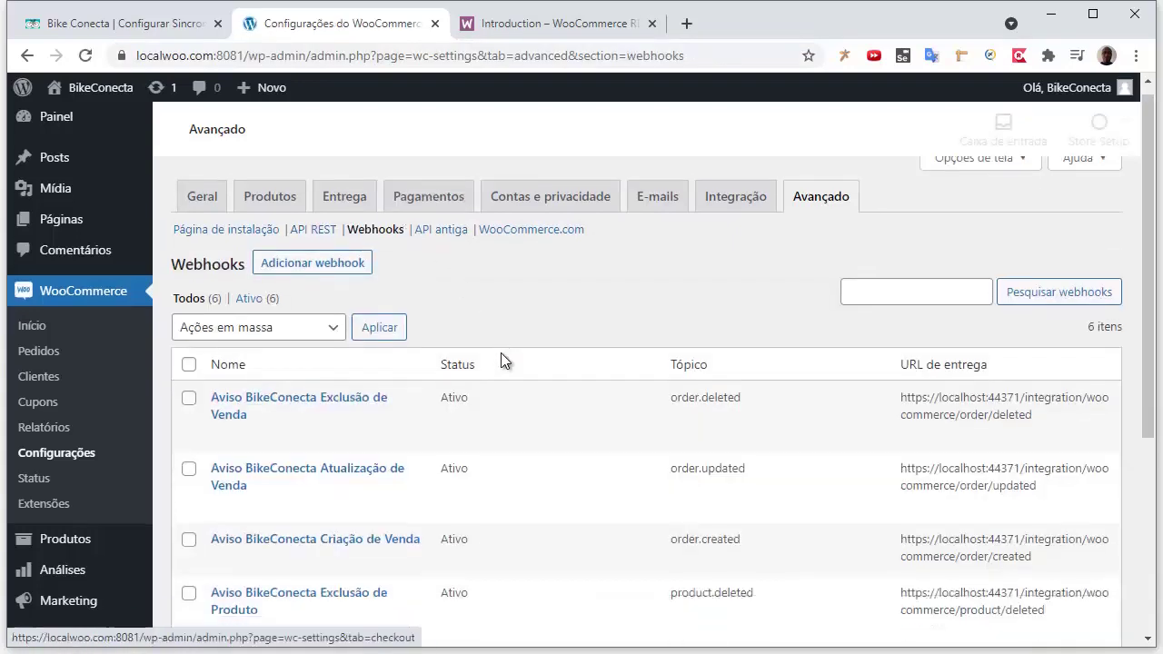
scroll(501, 352, down, 4)
scroll(509, 341, up, 2)
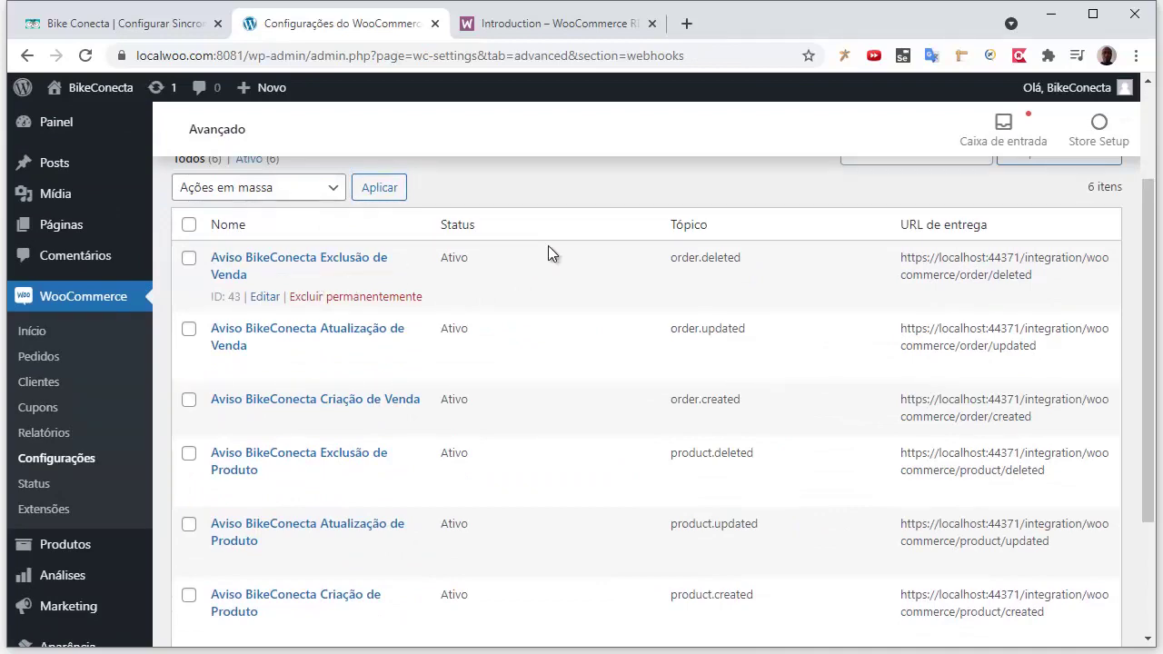
scroll(725, 272, down, 1)
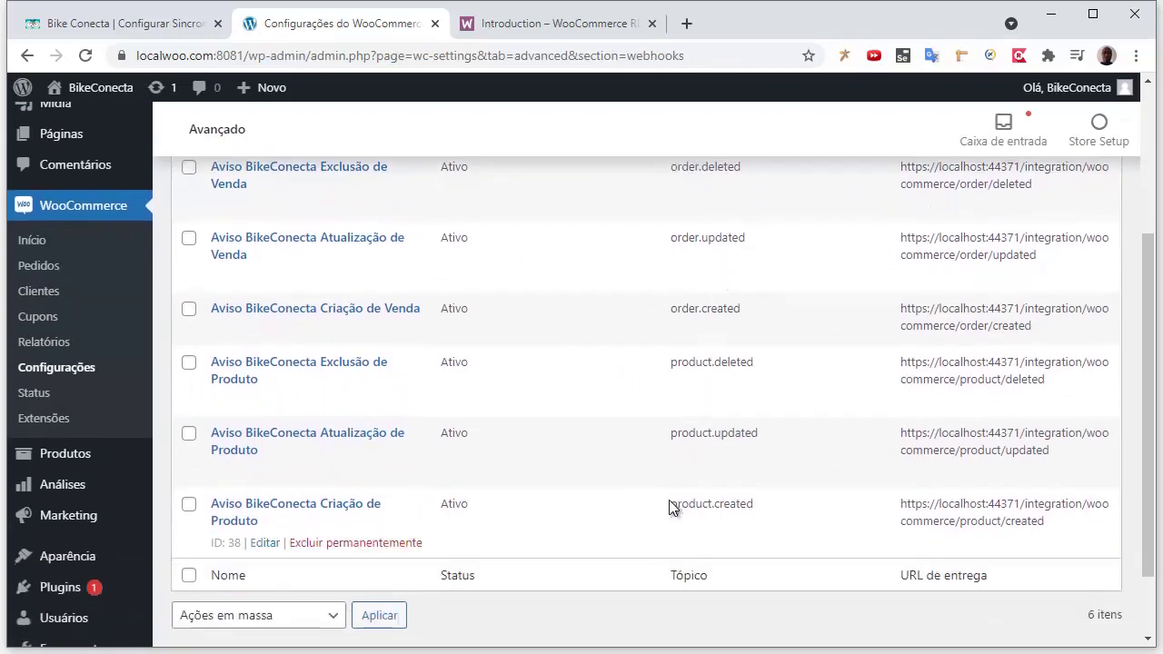
scroll(675, 490, up, 3)
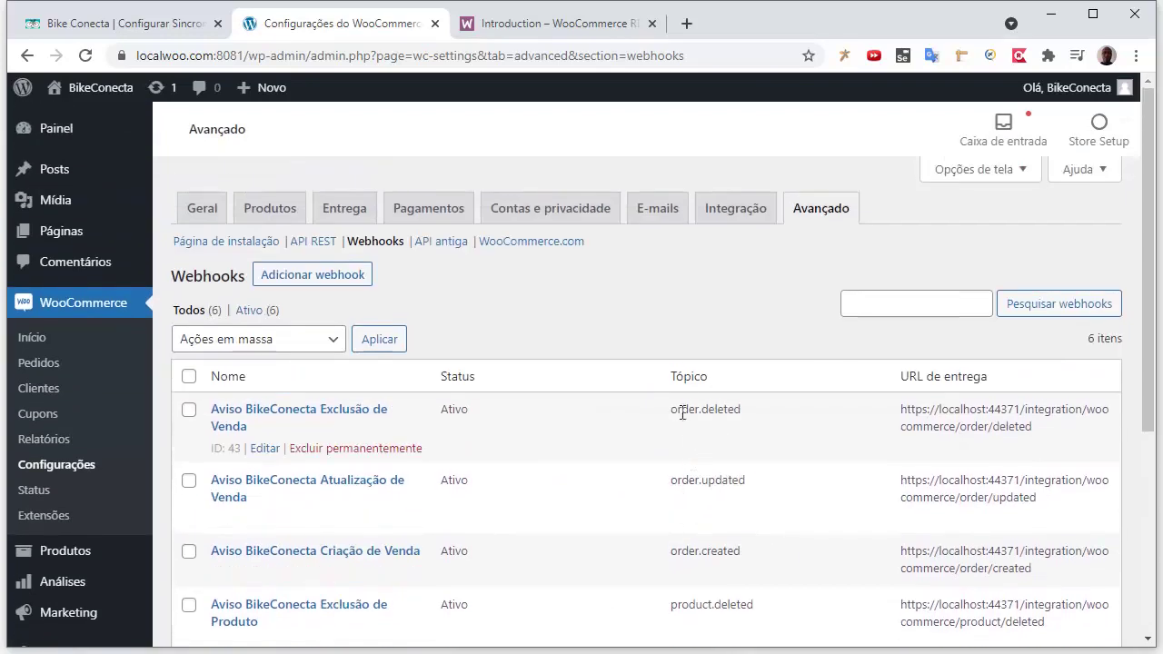
drag(682, 409, 744, 411)
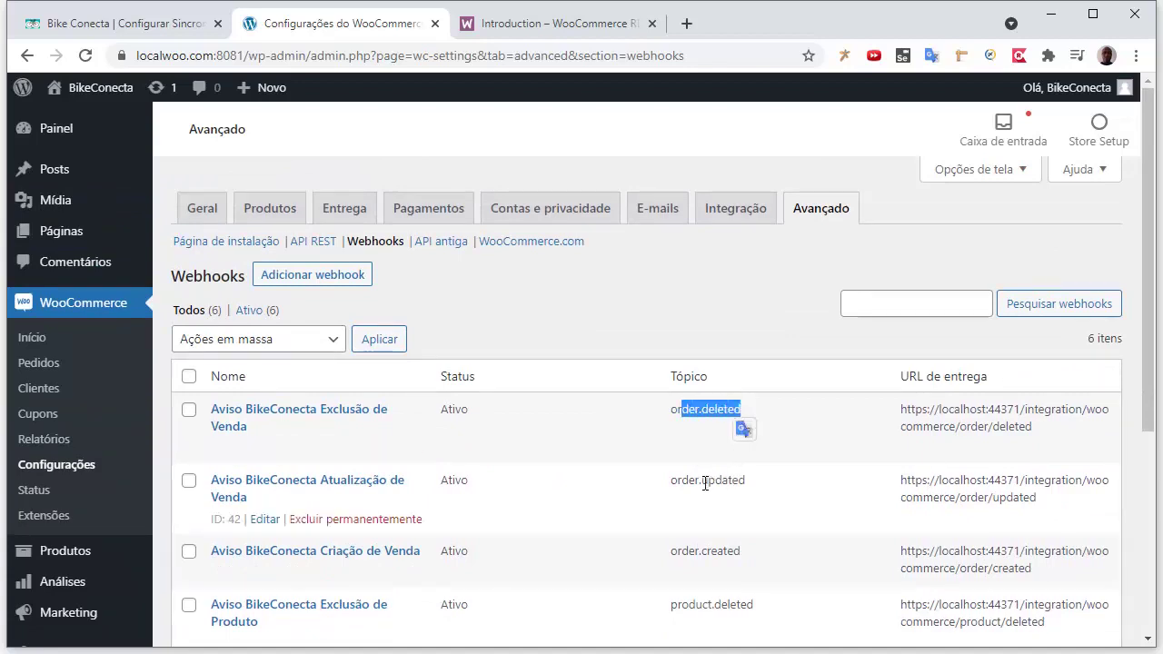
drag(681, 481, 745, 481)
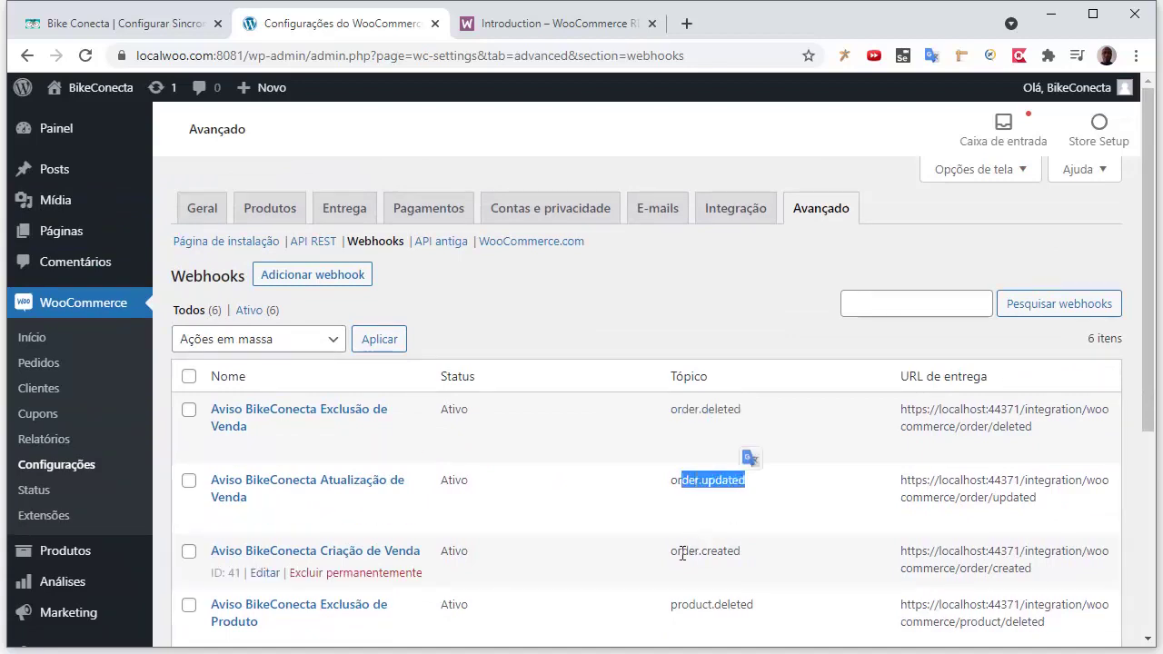
drag(682, 552, 743, 551)
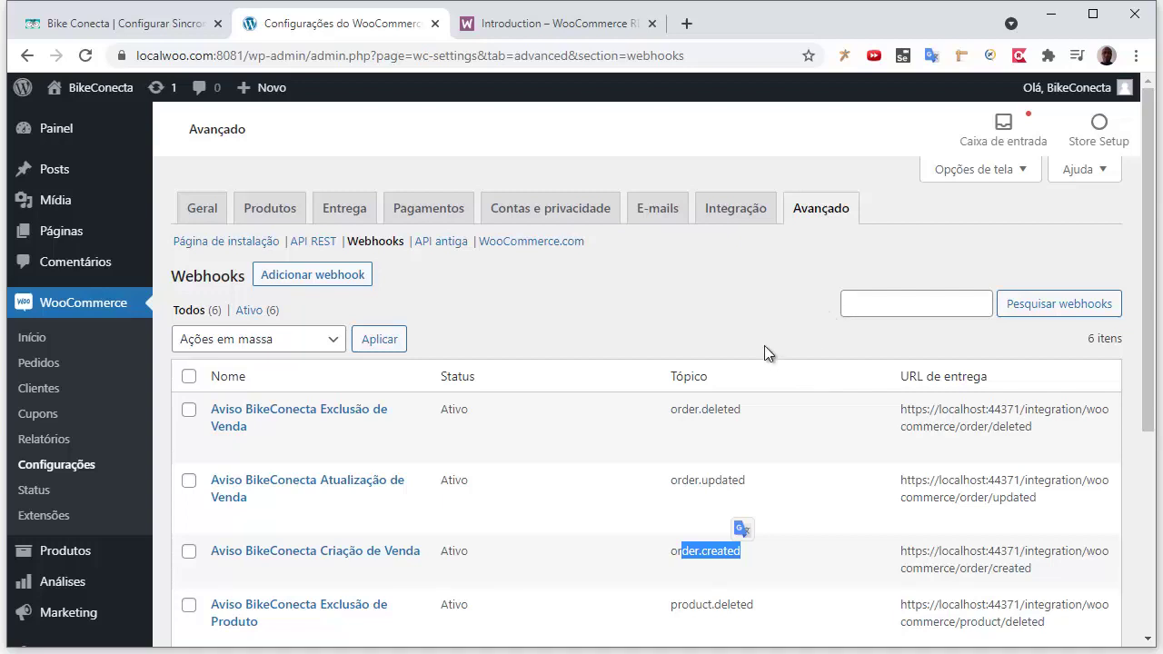
Scroll to the product webhooks and highlight their topics and delivery URLs
scroll(754, 359, down, 1)
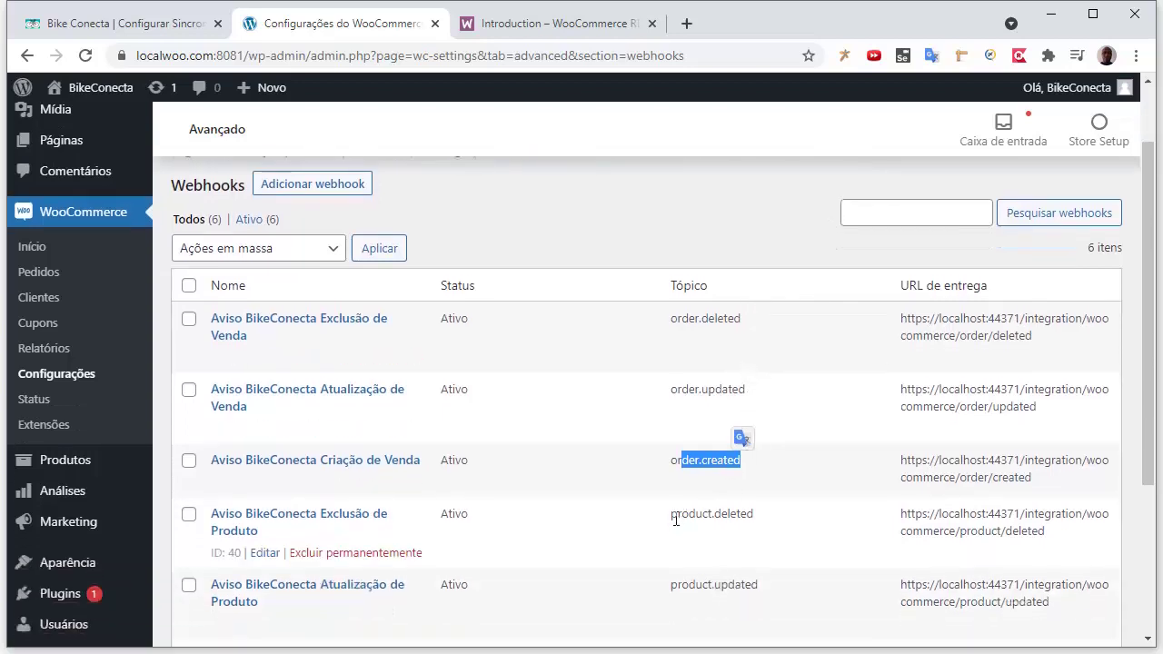
drag(670, 514, 813, 442)
scroll(793, 520, down, 3)
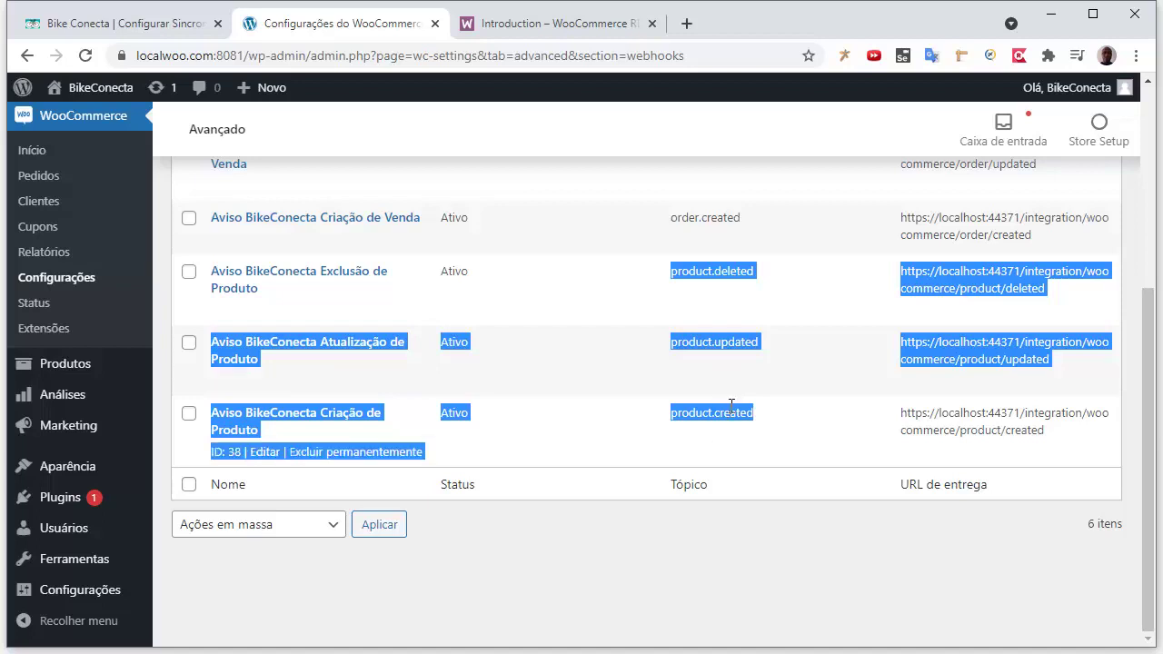
scroll(741, 381, up, 2)
scroll(655, 304, up, 2)
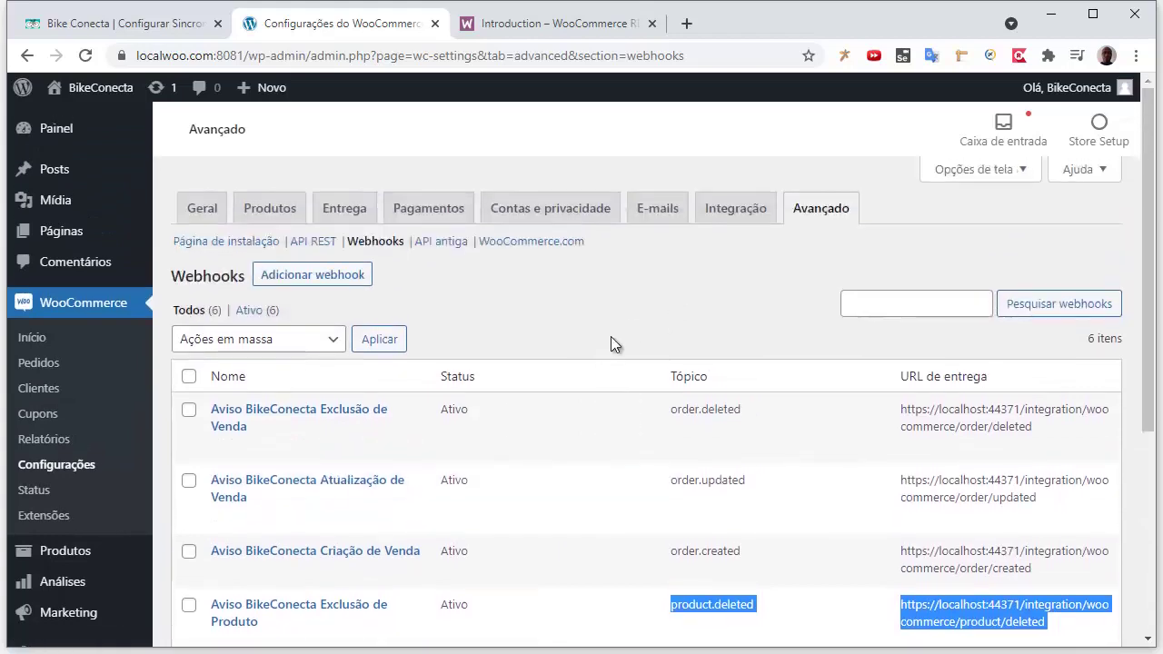
scroll(615, 341, down, 1)
scroll(658, 404, down, 3)
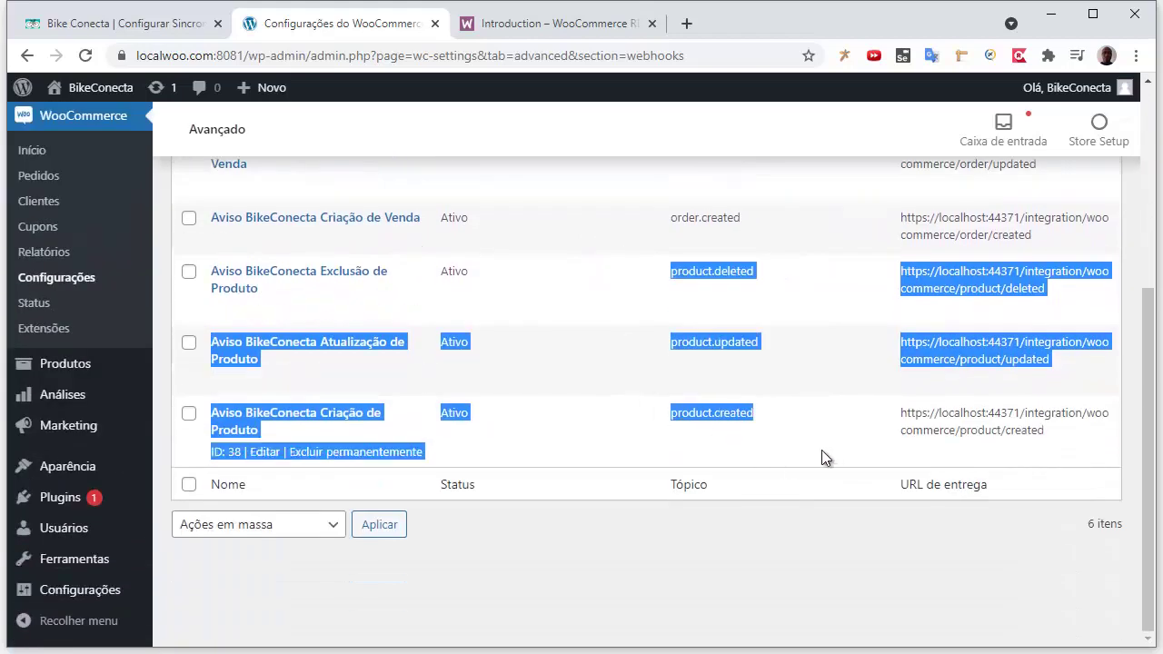
scroll(766, 428, up, 4)
Glance at the Bike Conecta integration settings, then return to the six active webhooks
click(171, 25)
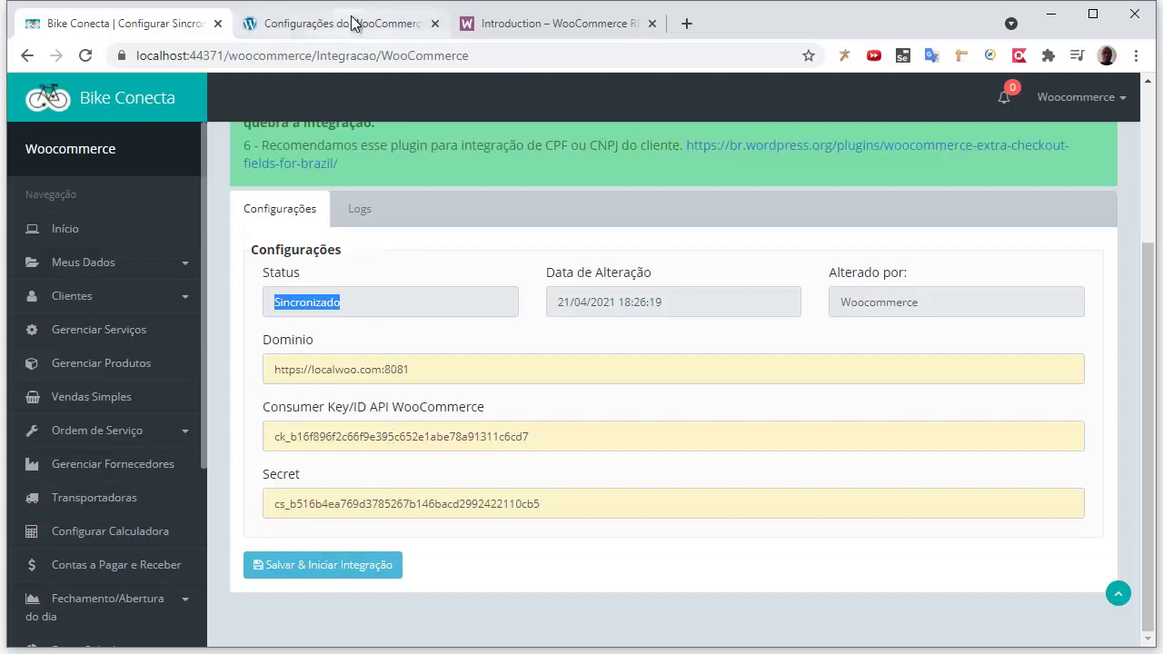
click(285, 23)
scroll(714, 379, down, 3)
scroll(715, 379, up, 3)
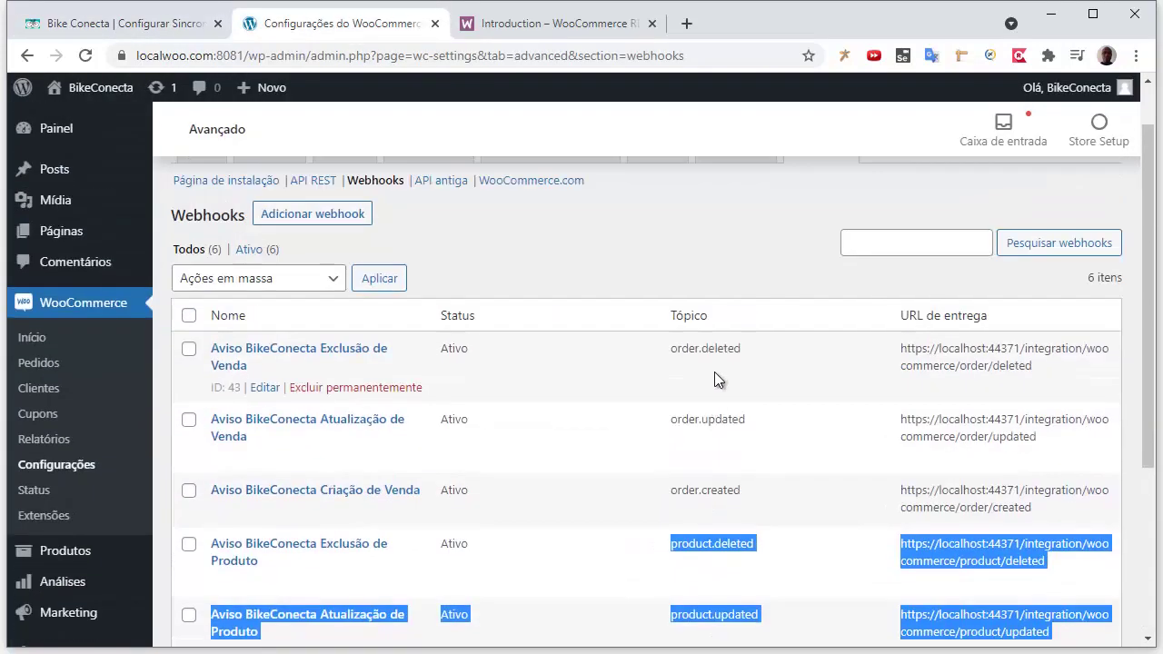